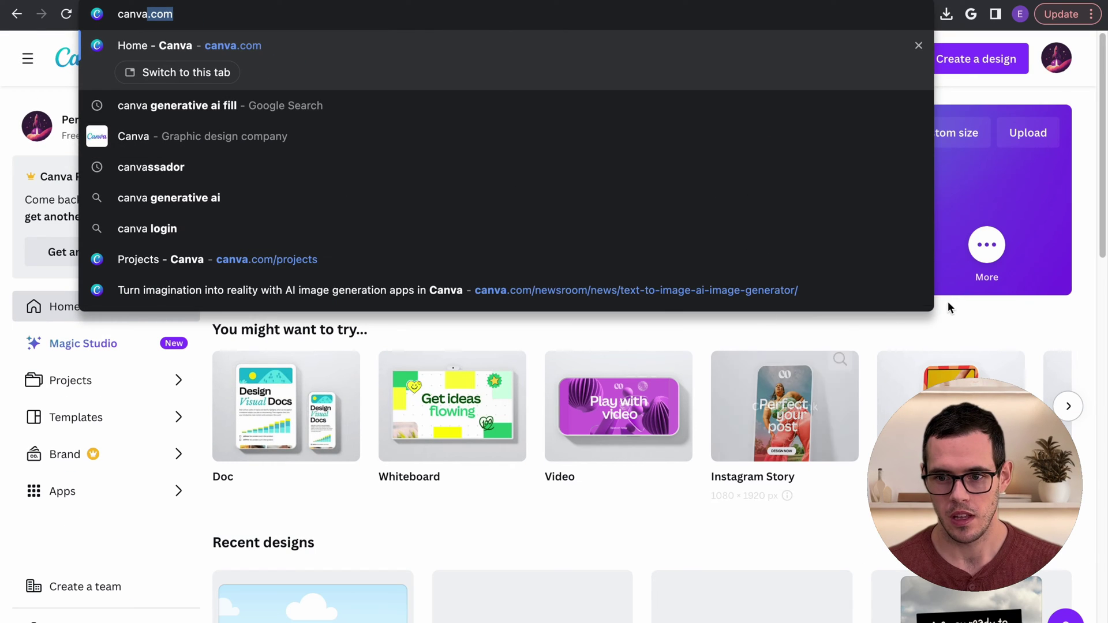
Load canva.com and open the Create a design menu with formats and recent photos.
key("Return")
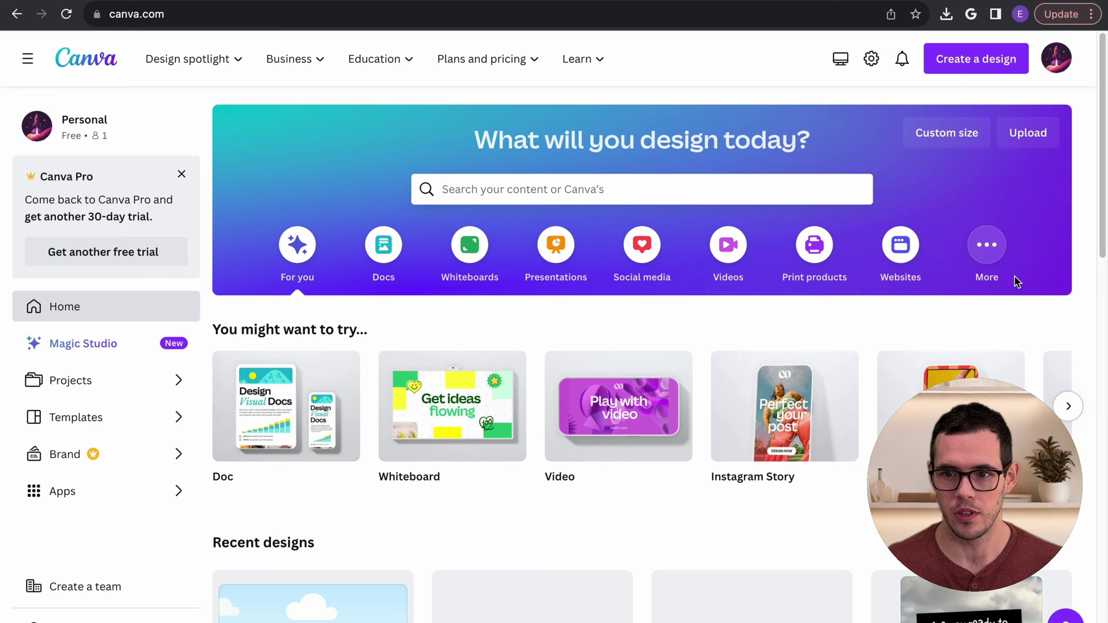
left_click(993, 65)
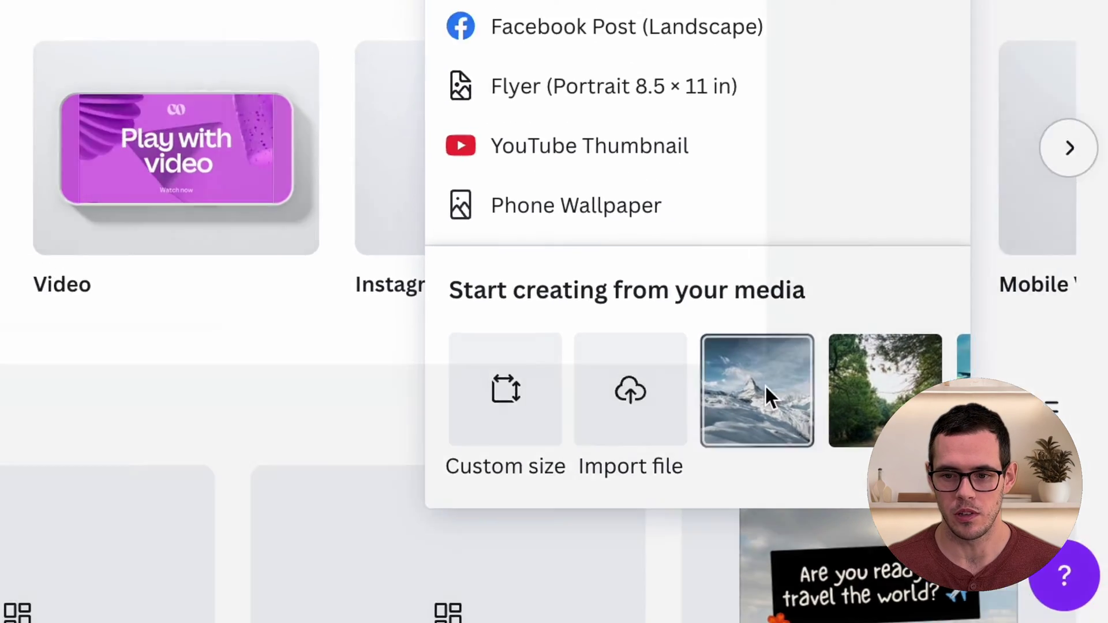
Create a custom 2400 × 1686 px design from the snowy mountain photo.
left_click(767, 395)
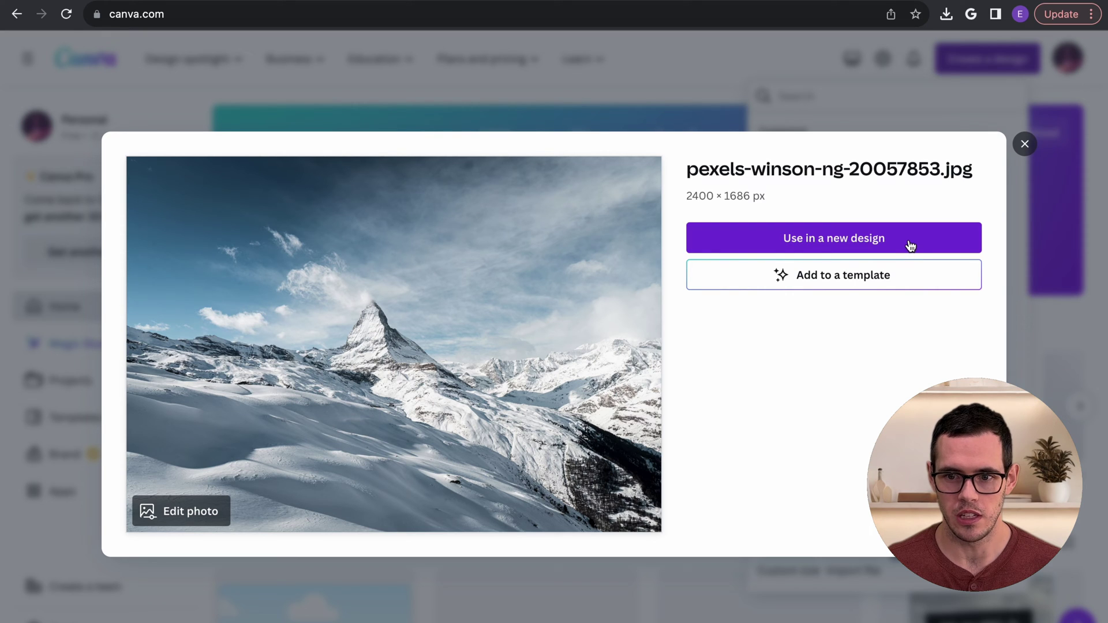
left_click(910, 246)
left_click(888, 318)
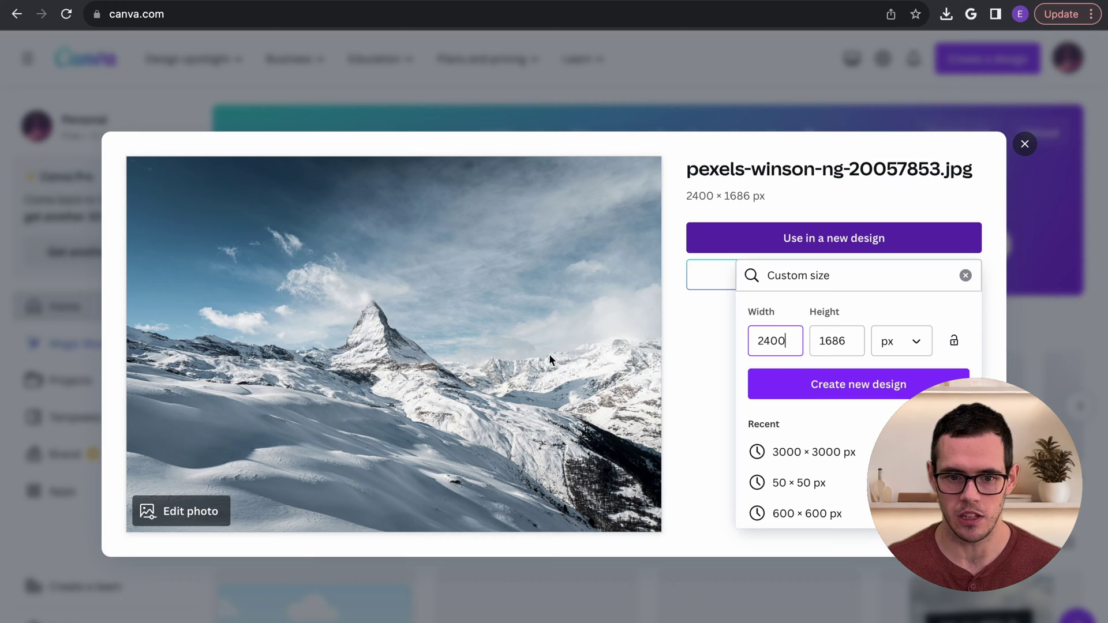
left_click(820, 386)
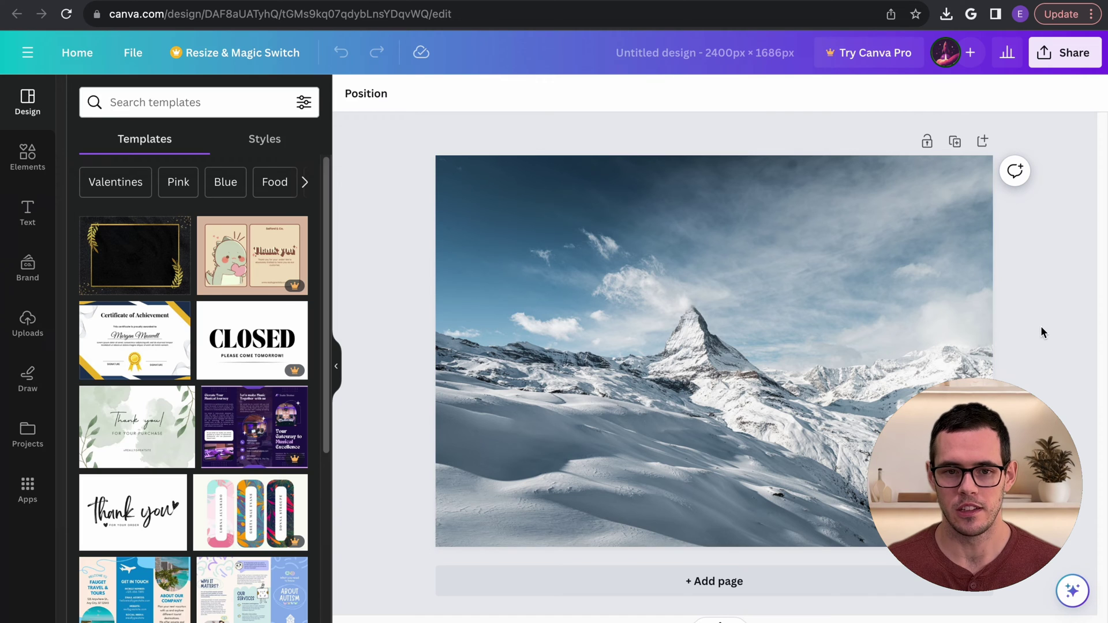
Select the mountain photo and bring up its photo editing panel.
left_click(819, 334)
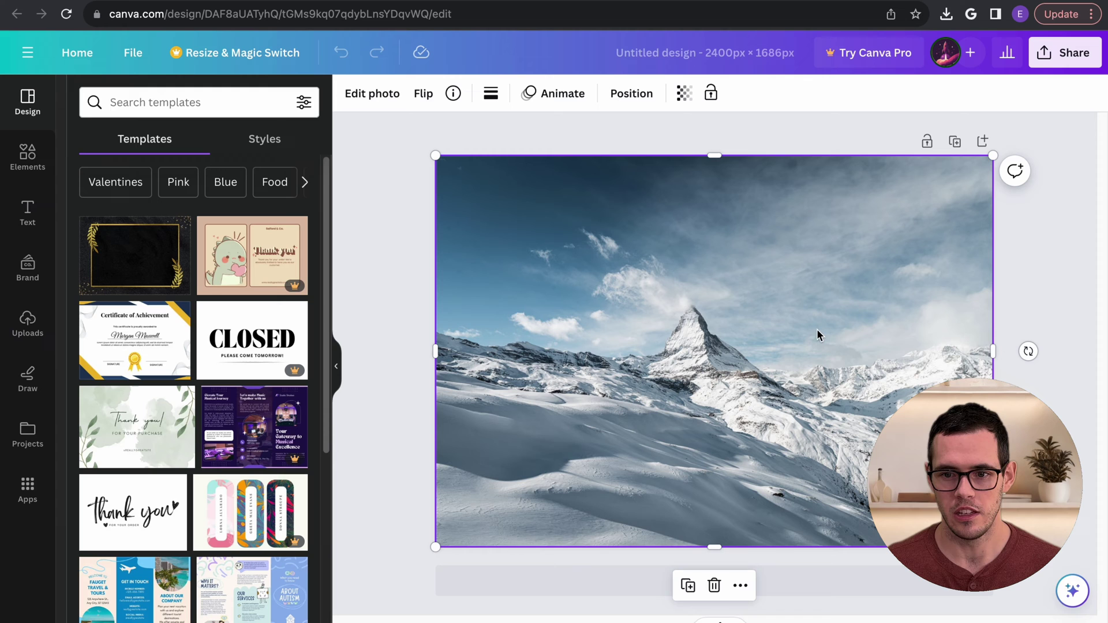
left_click(369, 102)
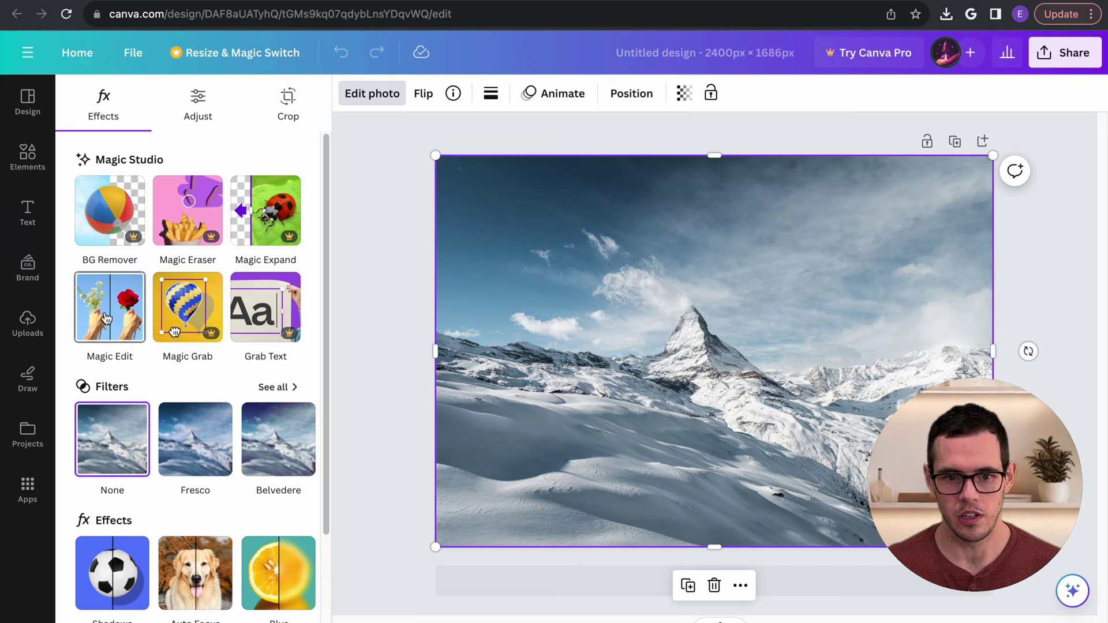
In Magic Edit, set the brush size to 18 and brush the lower-slope snow patch.
left_click(116, 320)
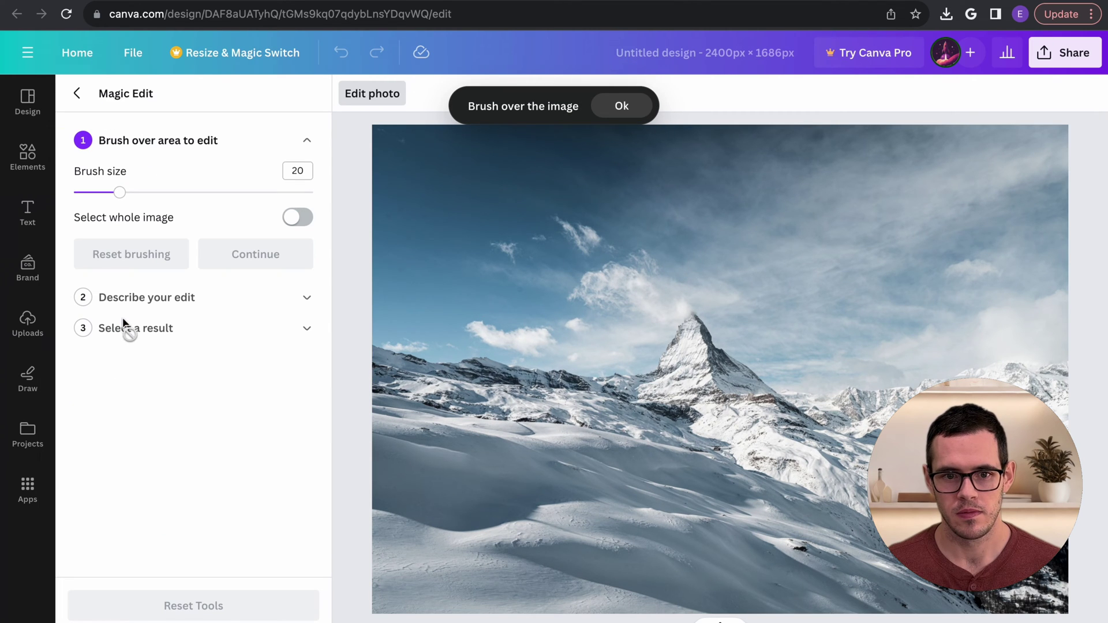
mouse_move(128, 198)
left_mouse_down()
mouse_move(161, 195)
mouse_move(96, 192)
left_mouse_up()
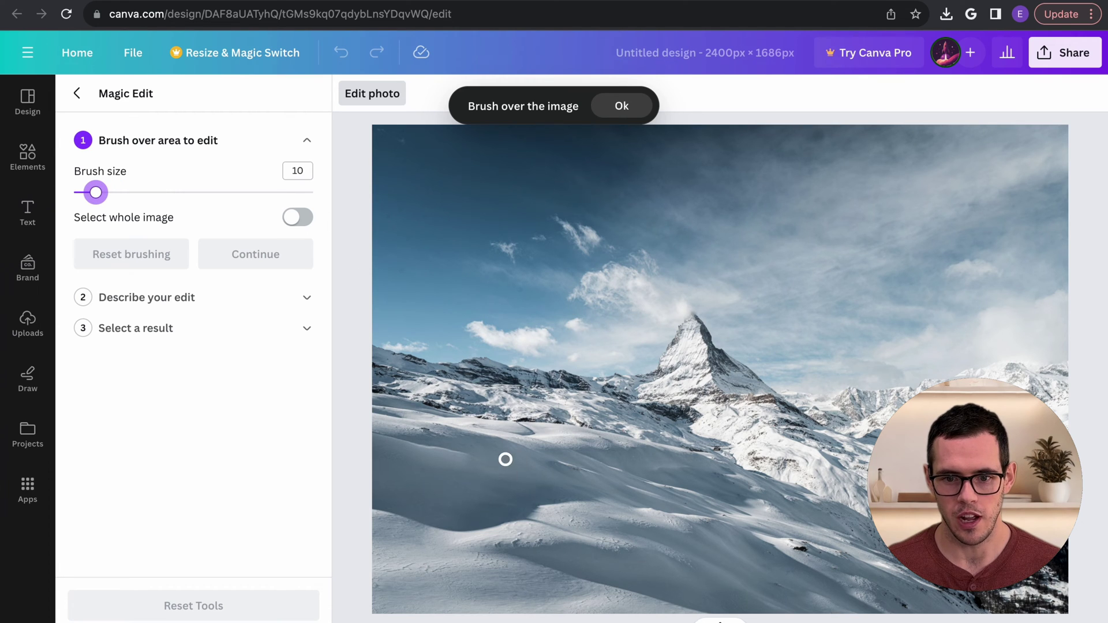
left_click_drag(96, 192, 115, 192)
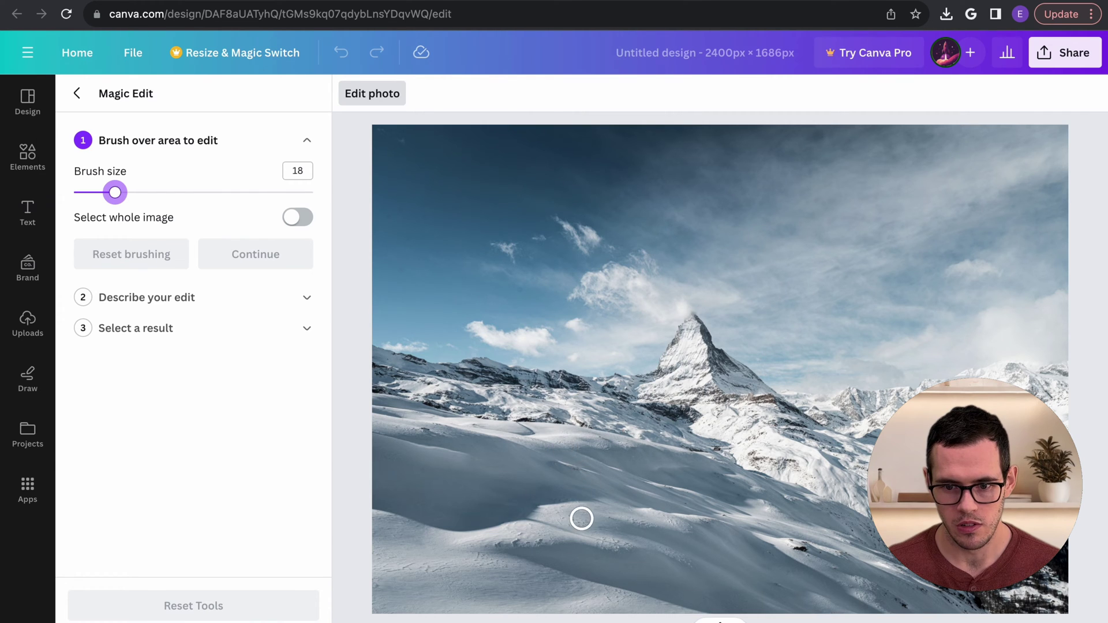
mouse_move(586, 507)
left_mouse_down()
mouse_move(607, 520)
mouse_move(599, 498)
mouse_move(601, 530)
mouse_move(610, 520)
mouse_move(600, 488)
mouse_move(590, 483)
mouse_move(586, 517)
left_mouse_up()
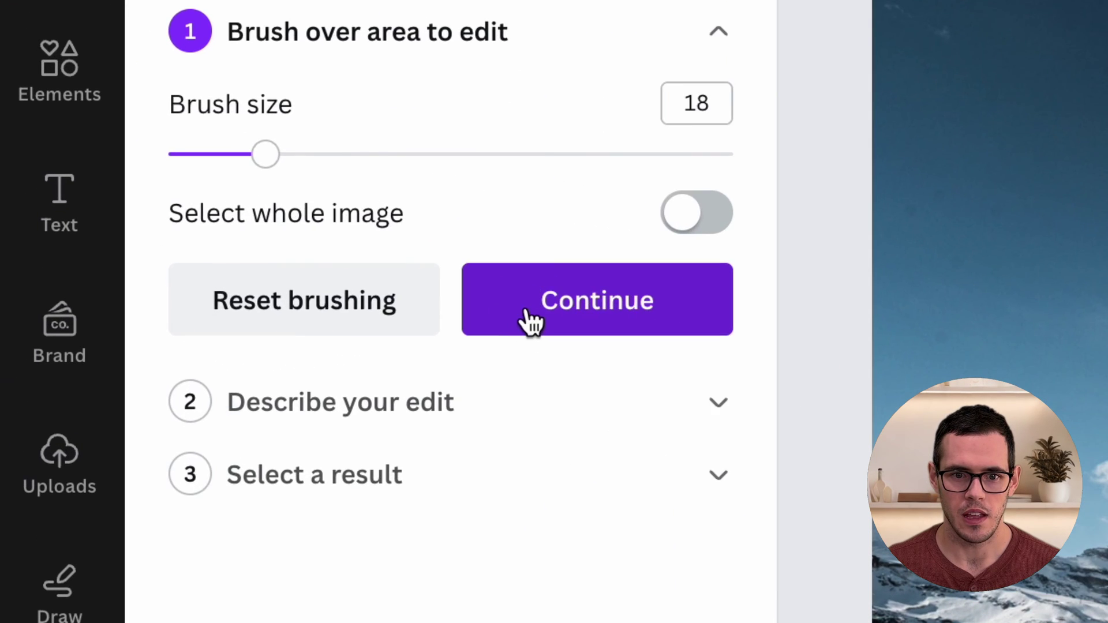
Generate Magic Edit results for the prompt 'add a skier' on the brushed snow.
left_click(327, 281)
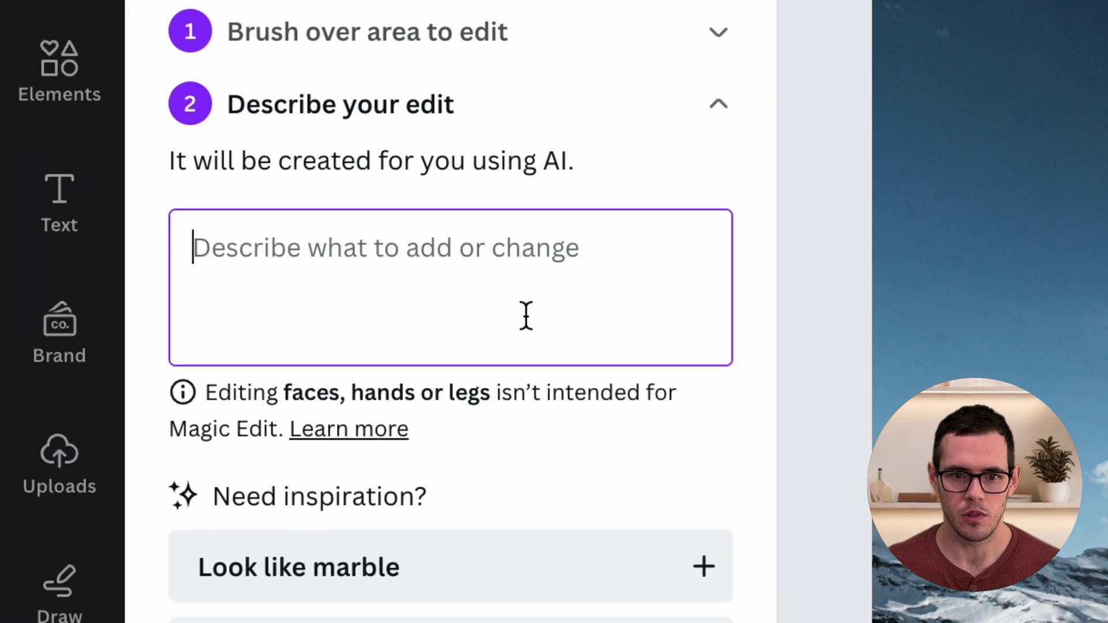
type("add a skier")
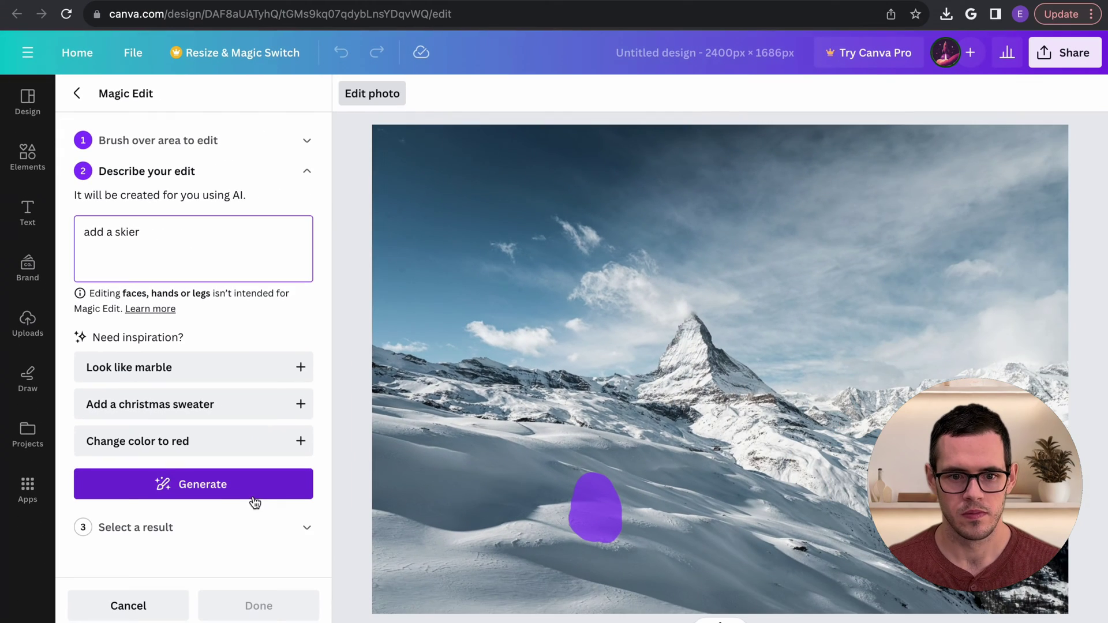
left_click(258, 491)
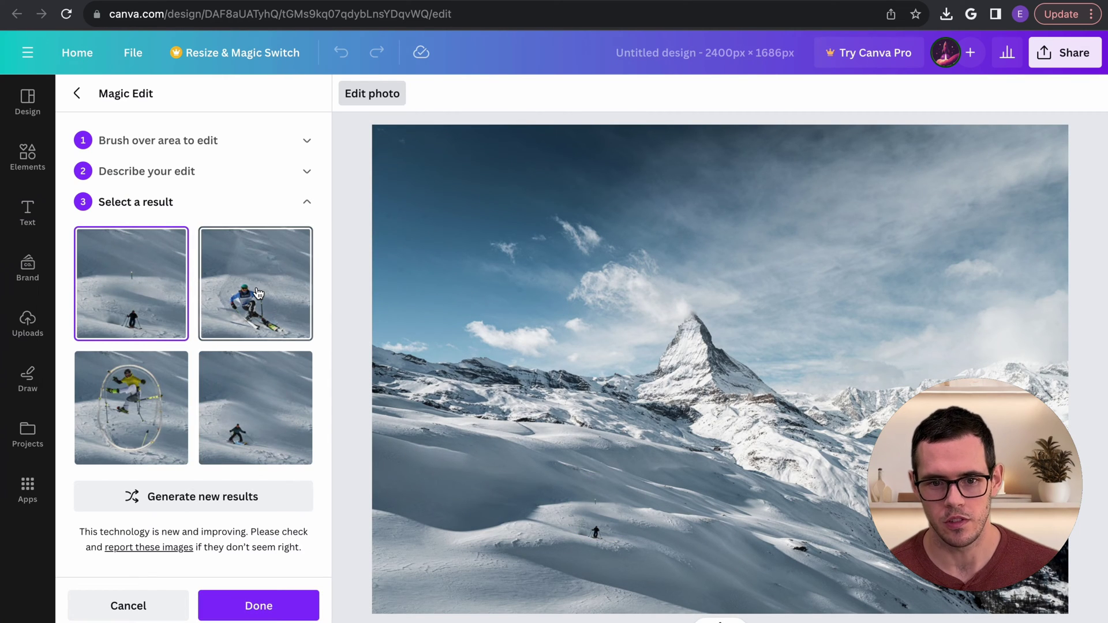
Compare the four generated skier results and settle on the first one.
left_click(258, 293)
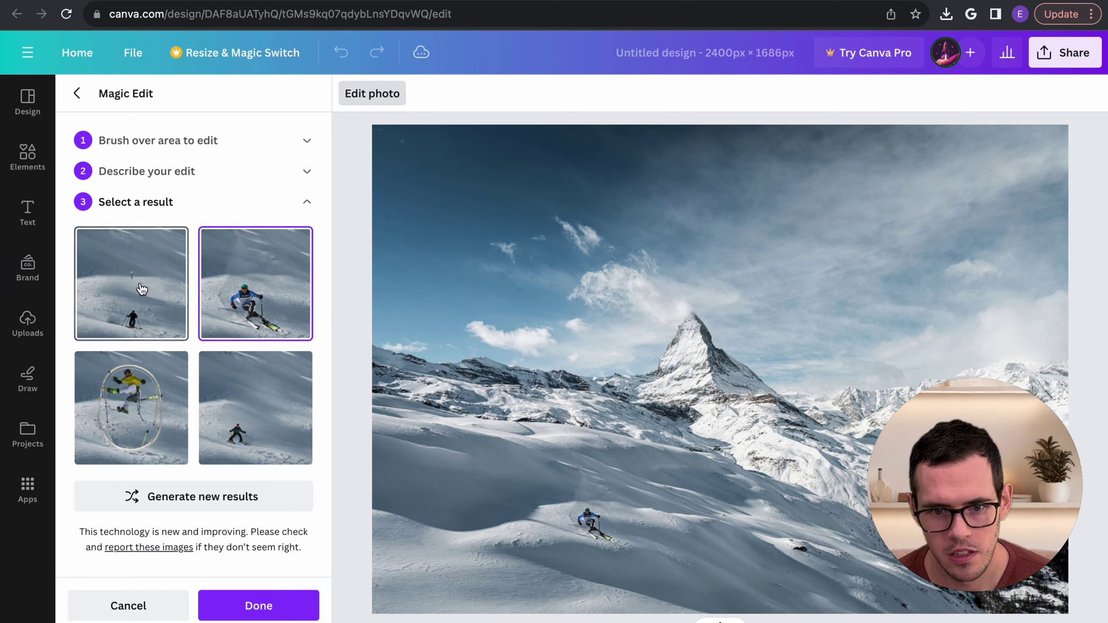
left_click(142, 290)
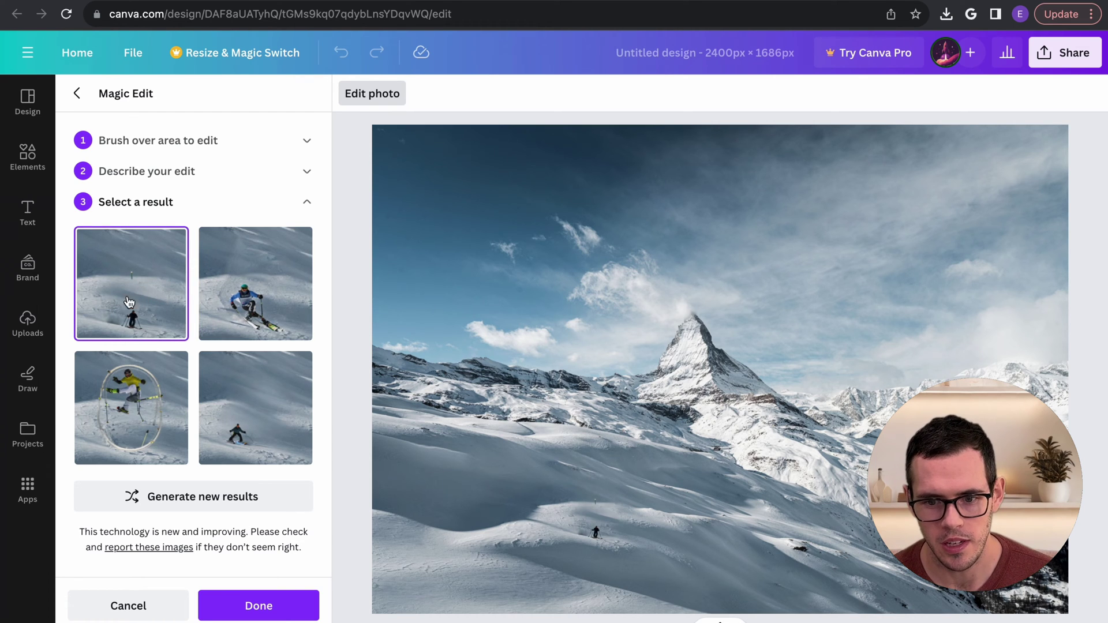
left_click(282, 426)
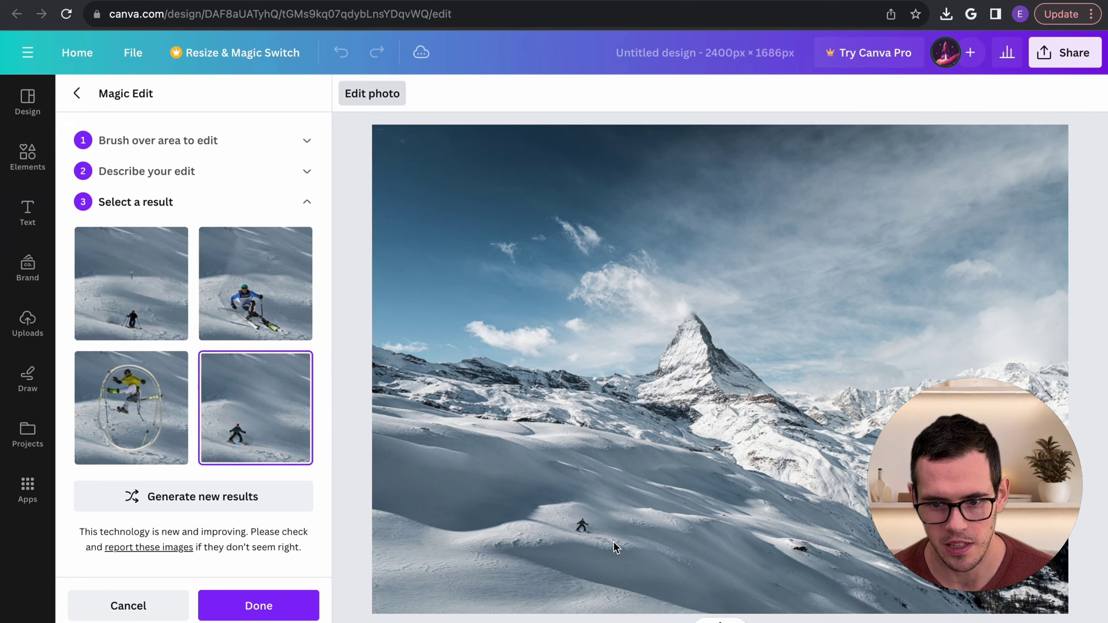
left_click(275, 278)
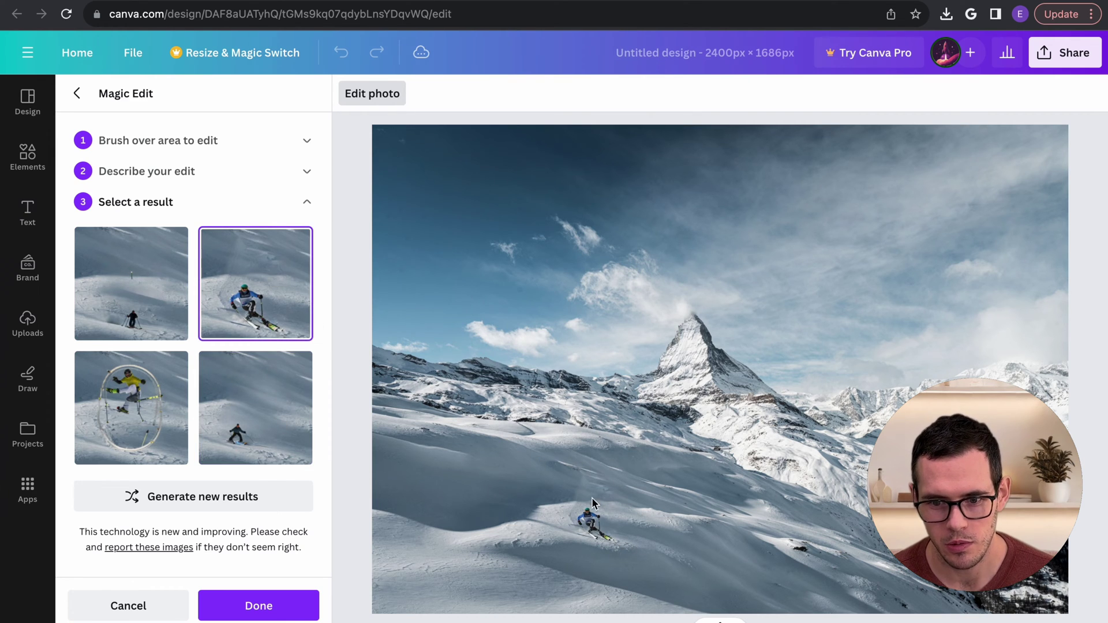
scroll(679, 530, "up", 5)
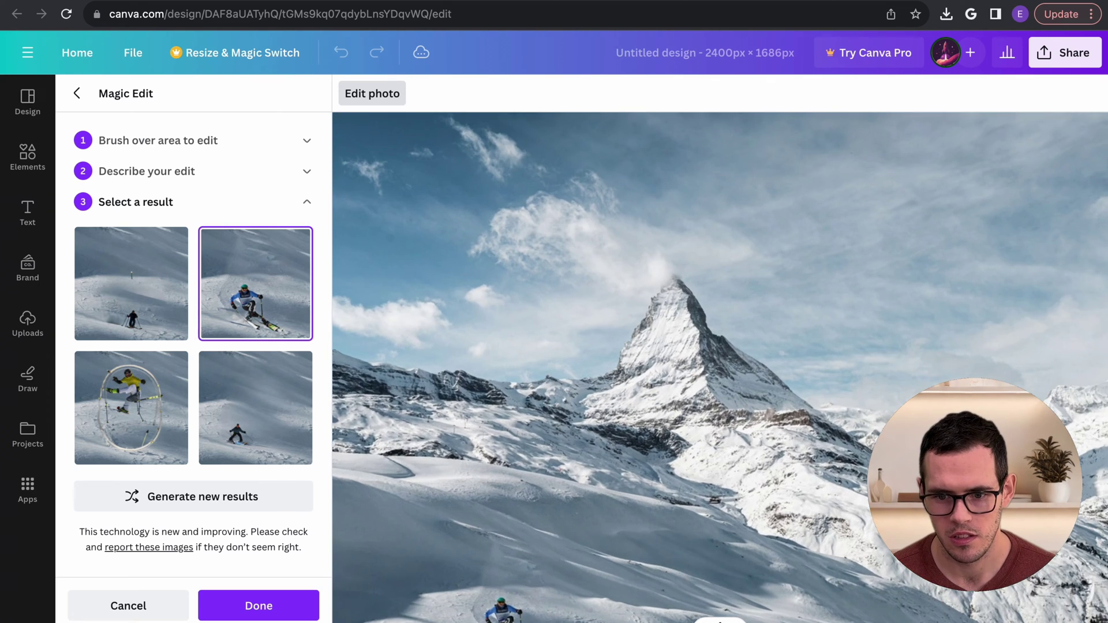
scroll(679, 529, "up", 10)
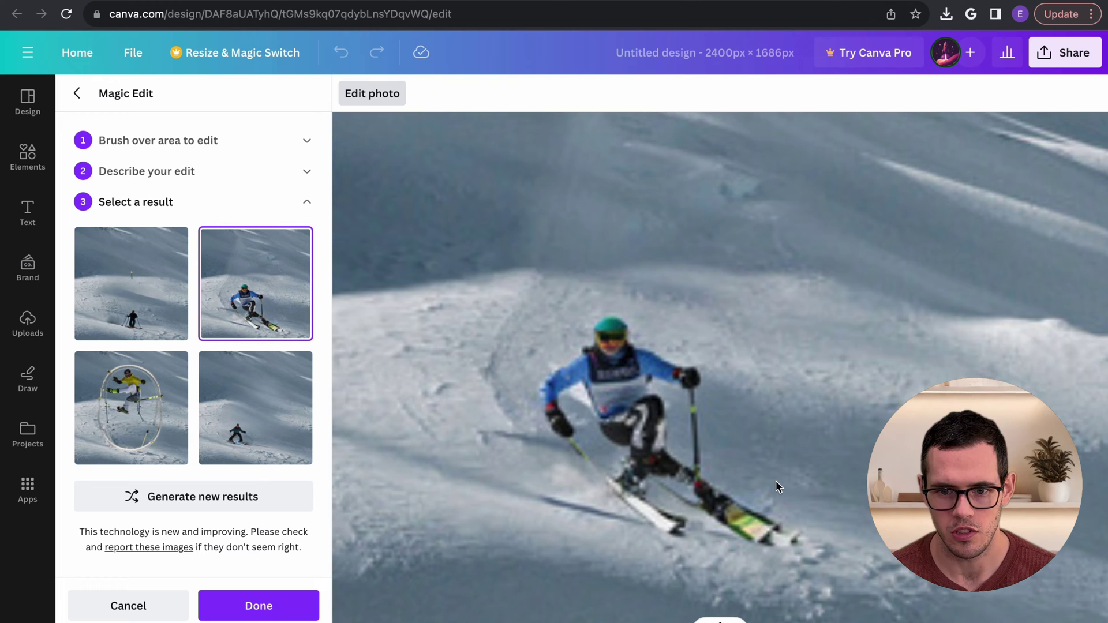
scroll(775, 481, "down", 10)
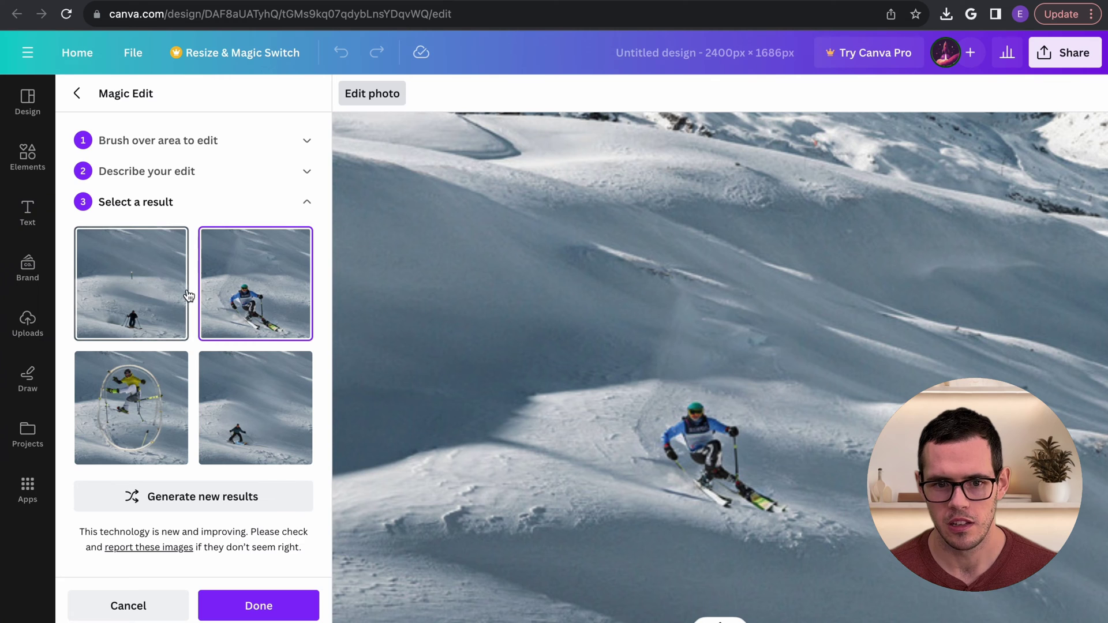
left_click(147, 300)
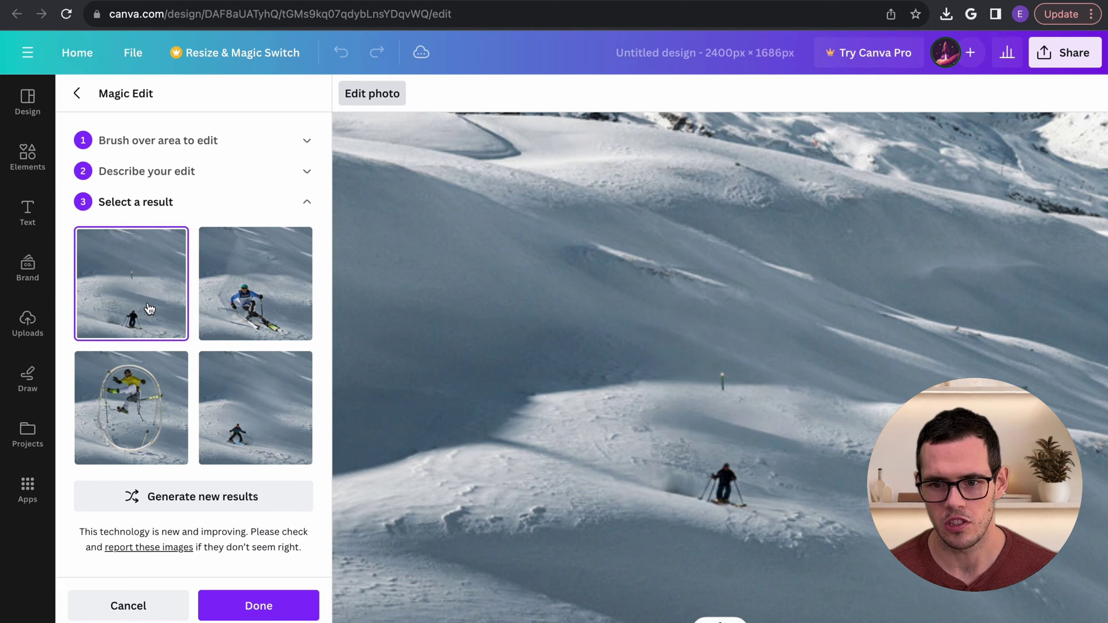
left_click(222, 414)
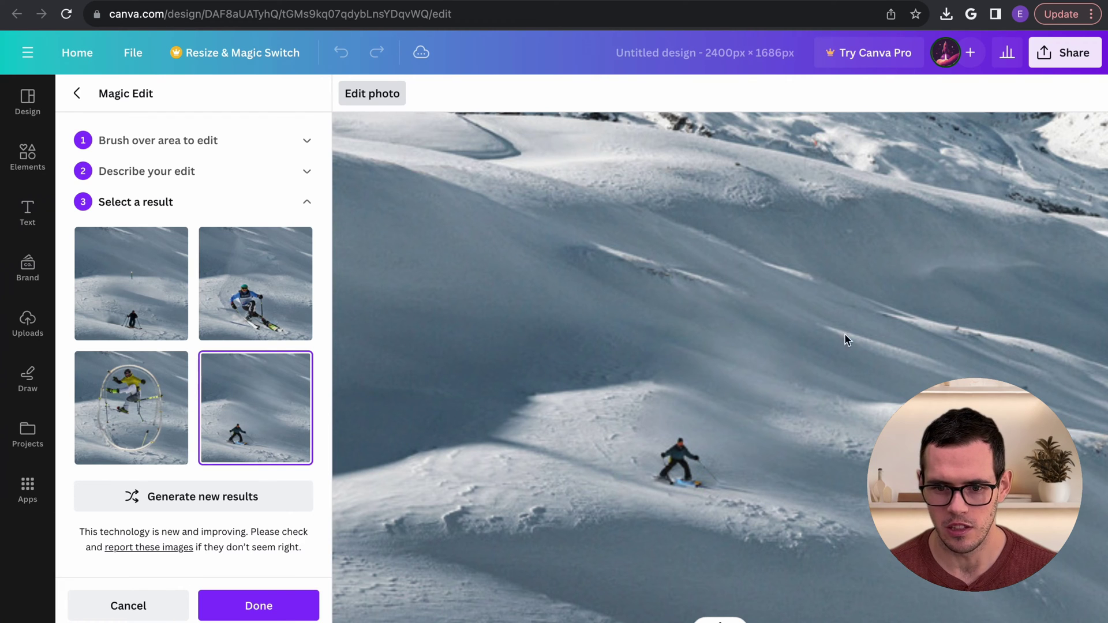
left_click(157, 402)
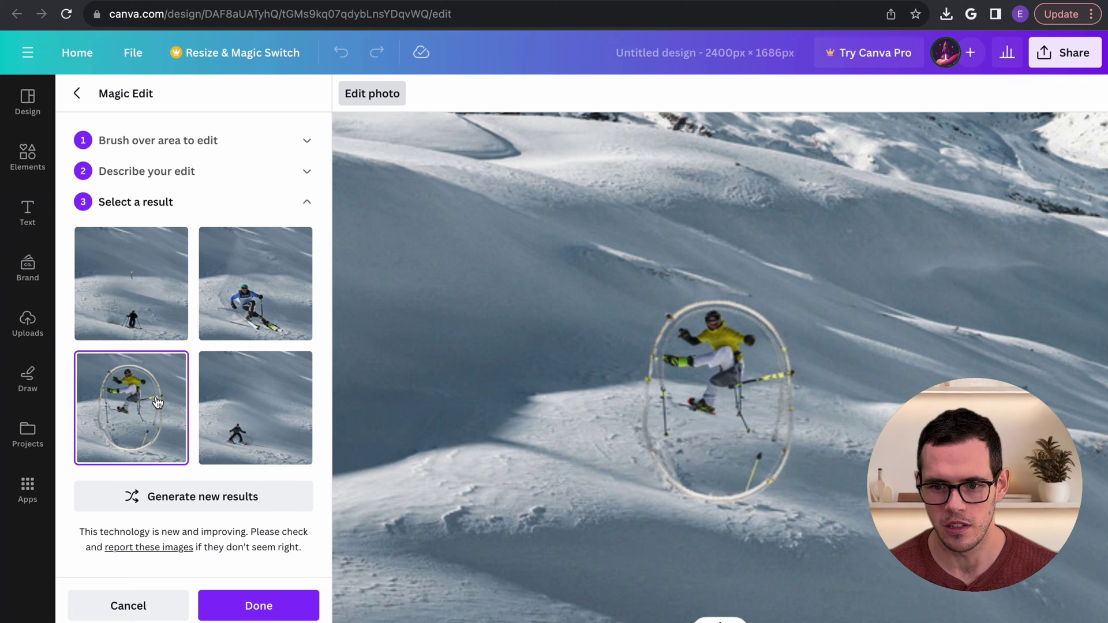
left_click(261, 418)
left_click(168, 326)
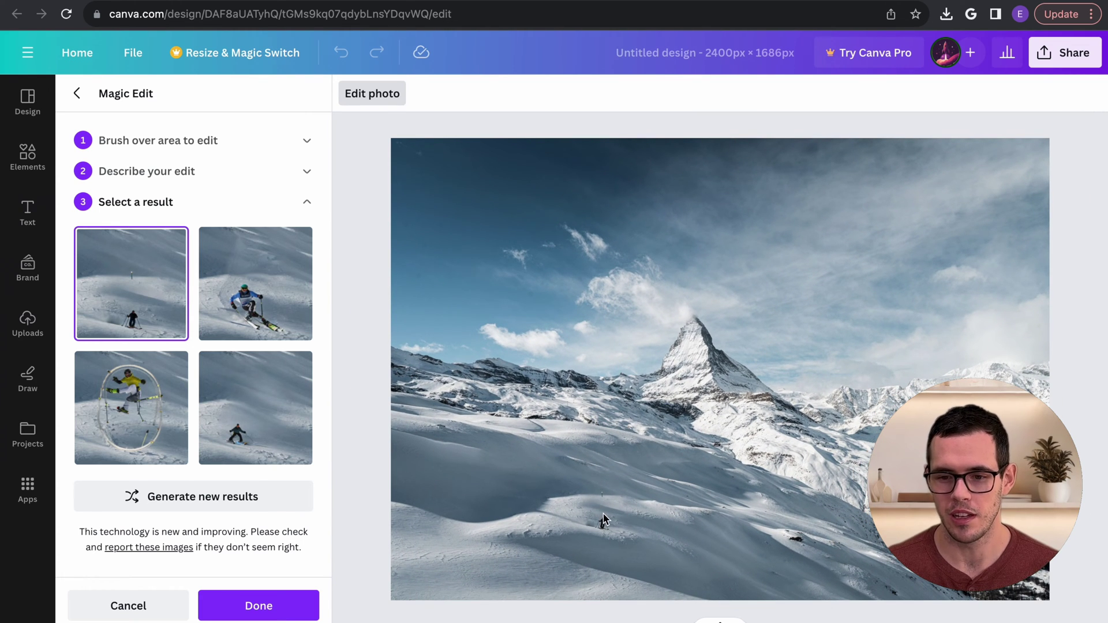
Apply the chosen skier to the photo and add a blank Page 2.
left_click(292, 606)
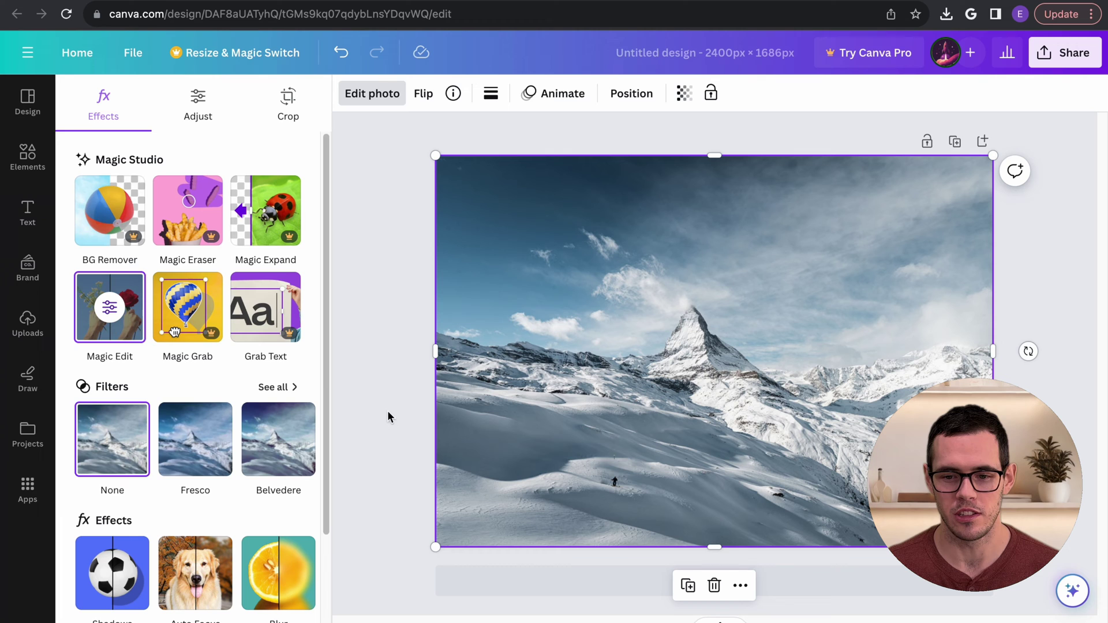
left_click(450, 547)
left_click(618, 581)
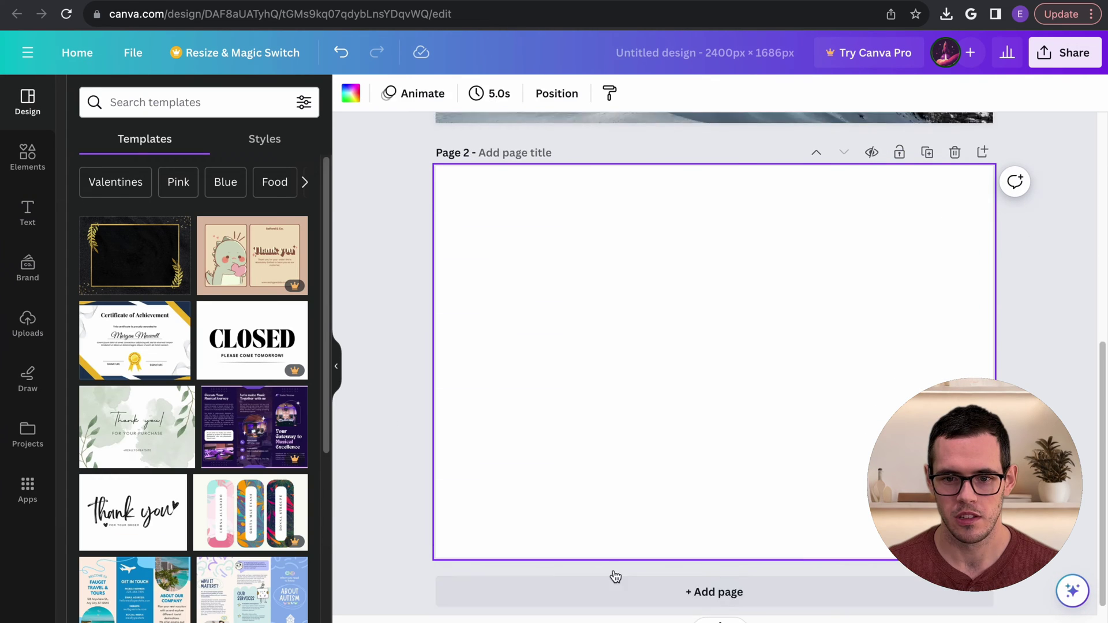
Place the uploaded airplane photo on Page 2 and stretch it to fill the page.
left_click(37, 318)
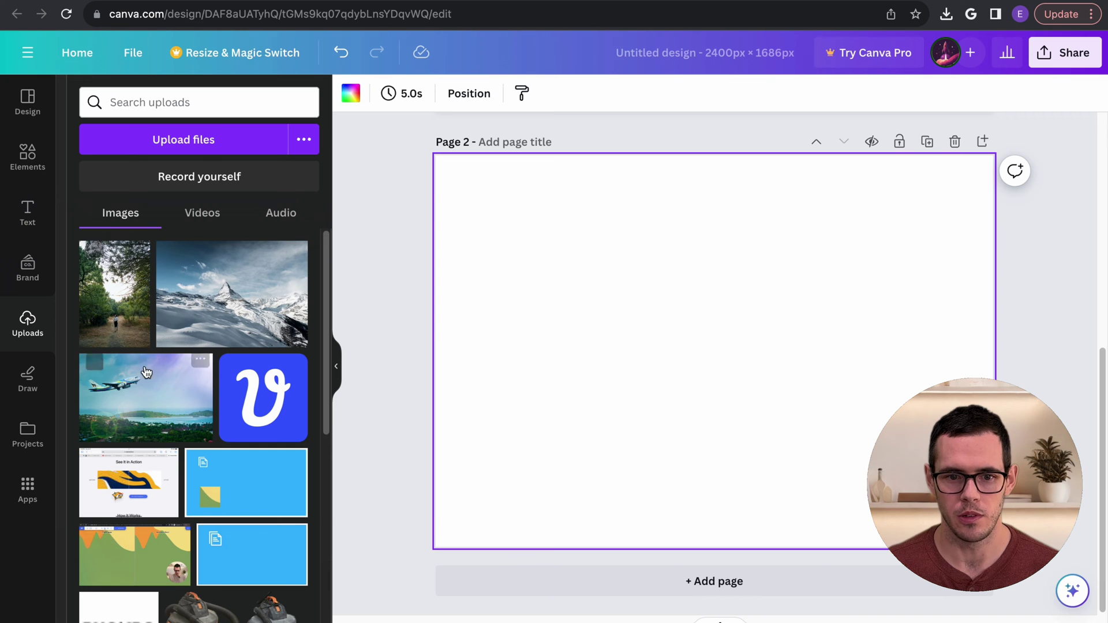
left_click_drag(141, 371, 511, 205)
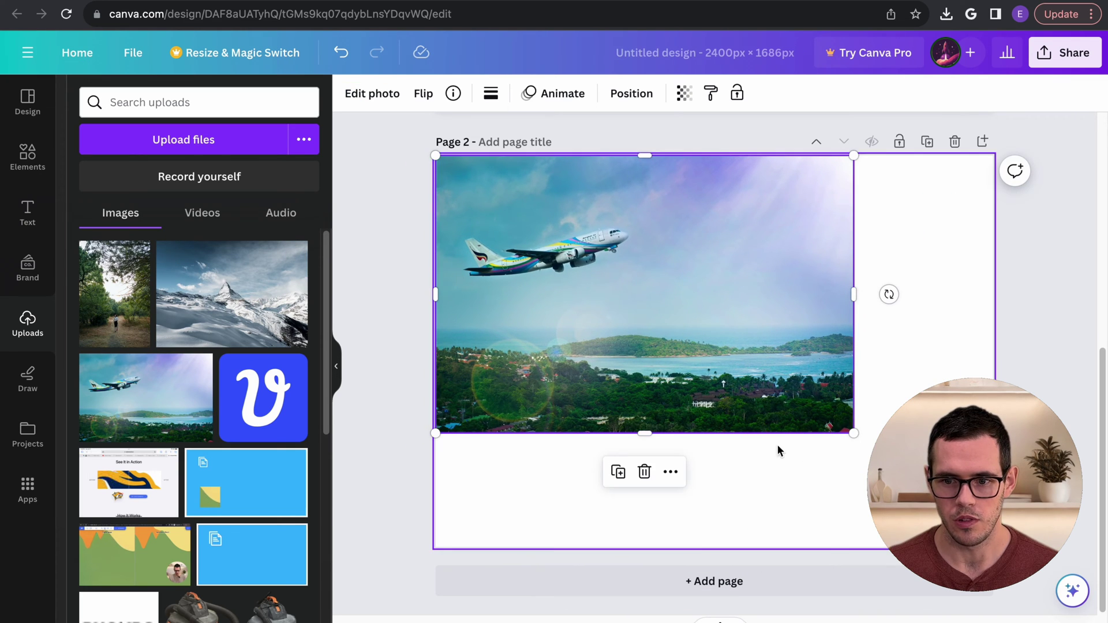
left_click_drag(853, 432, 1009, 547)
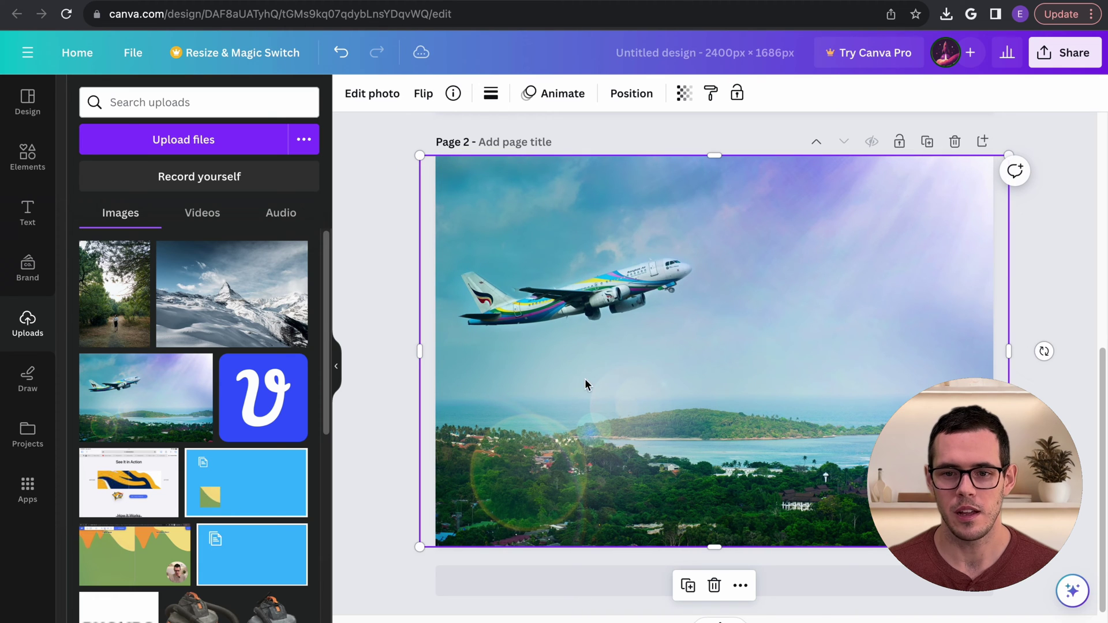
left_click(378, 345)
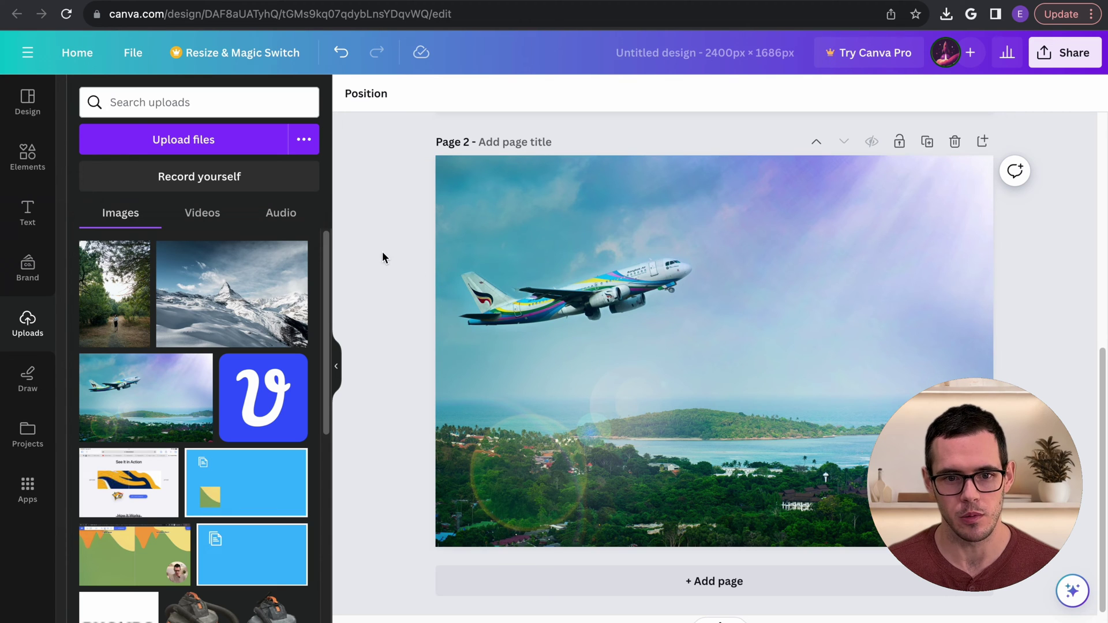
Start Magic Edit on the Page 2 photo and brush over the whole airplane.
left_click(800, 249)
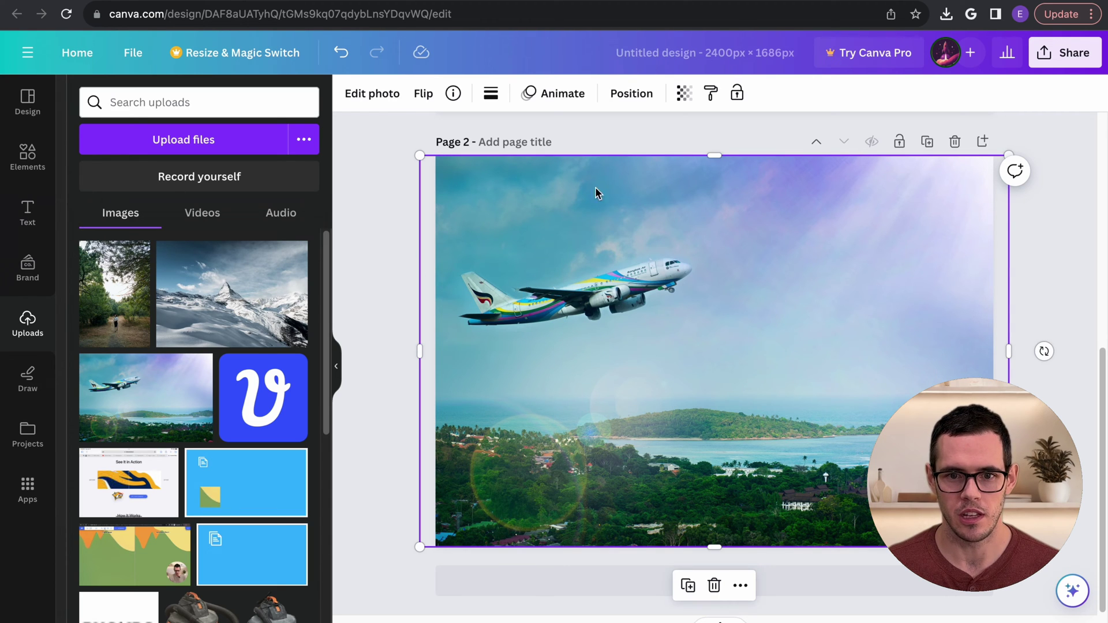
left_click(392, 98)
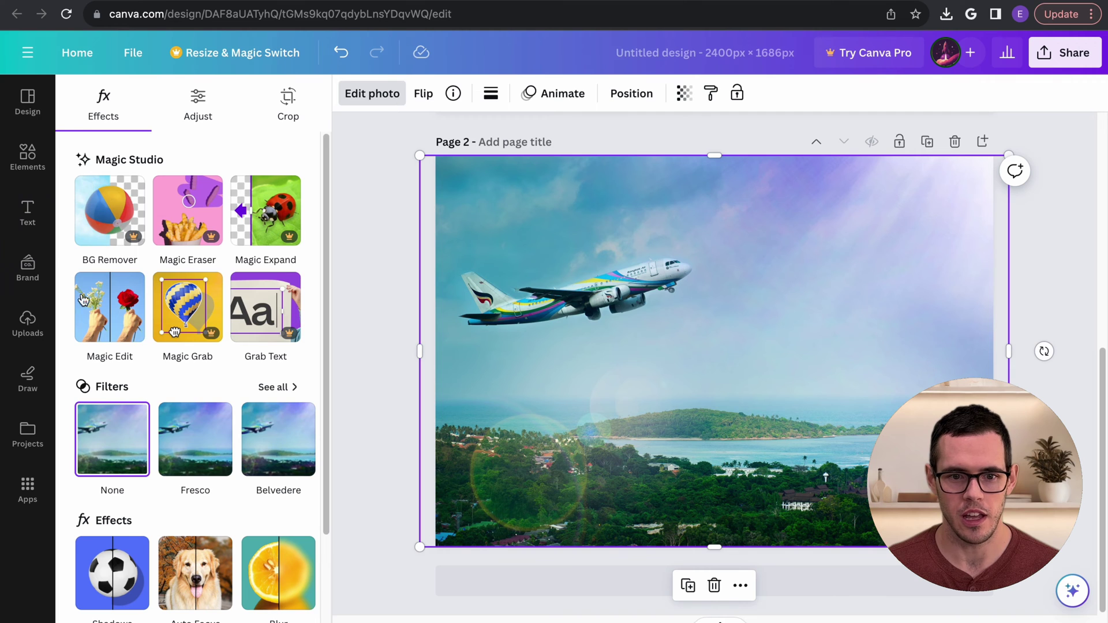
left_click(117, 328)
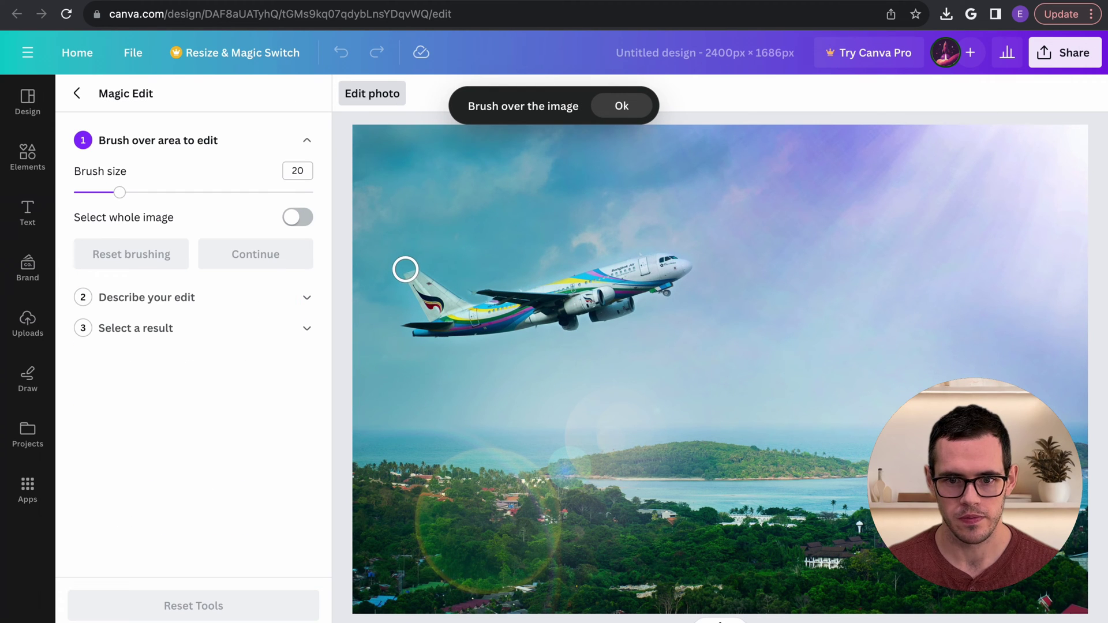
mouse_move(405, 269)
left_mouse_down()
mouse_move(434, 328)
mouse_move(407, 324)
mouse_move(449, 326)
mouse_move(434, 284)
mouse_move(468, 323)
mouse_move(502, 328)
mouse_move(626, 307)
mouse_move(627, 285)
mouse_move(663, 291)
mouse_move(668, 259)
mouse_move(559, 286)
mouse_move(612, 284)
mouse_move(545, 302)
mouse_move(497, 312)
left_mouse_up()
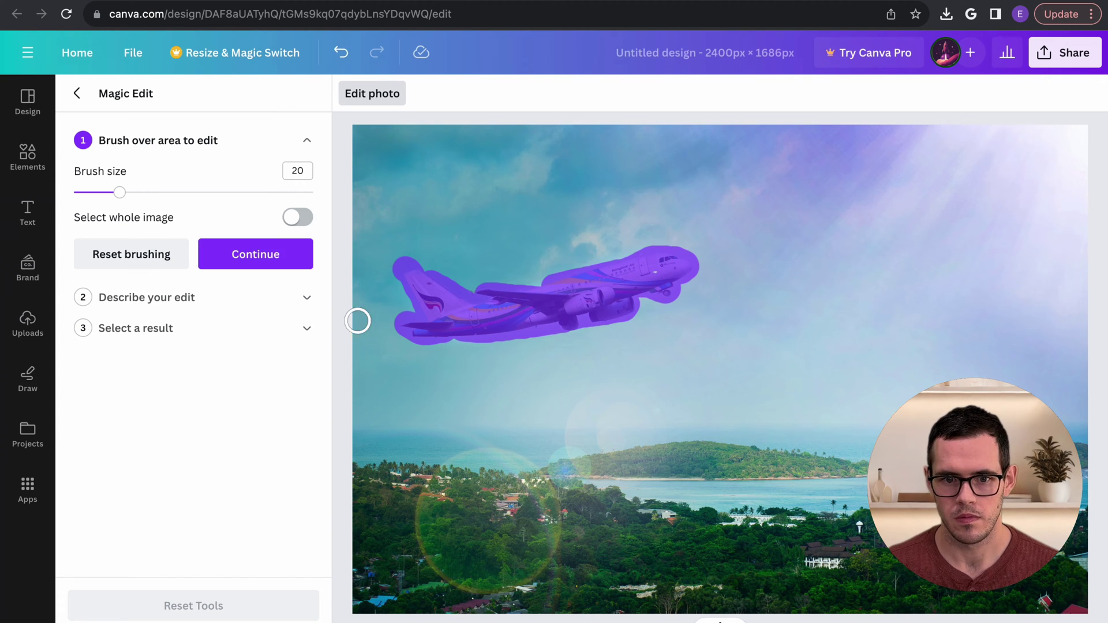
Describe the edit, rewording 'Make the plane yellow and black' into 'Change the color of the plane…'.
left_click(228, 259)
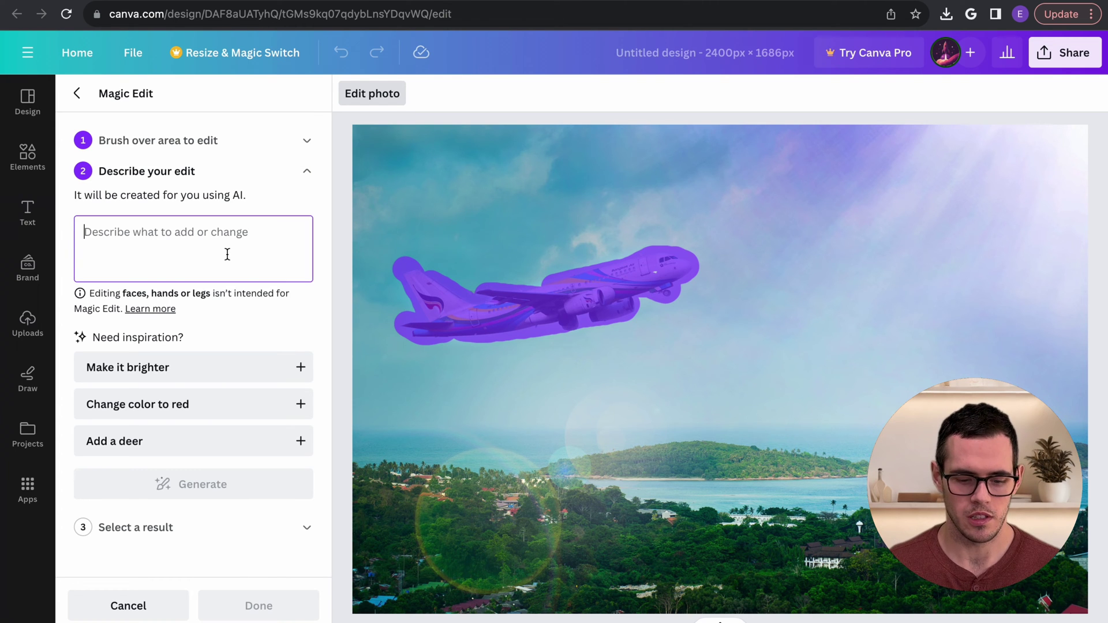
type("Make the pla")
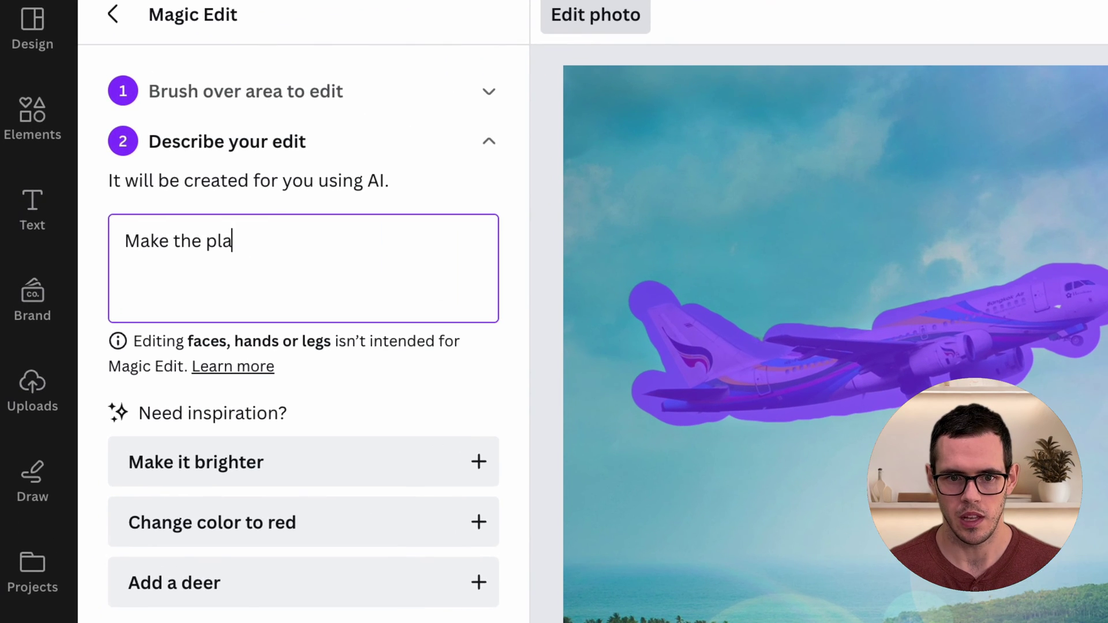
type("ne yellow and ")
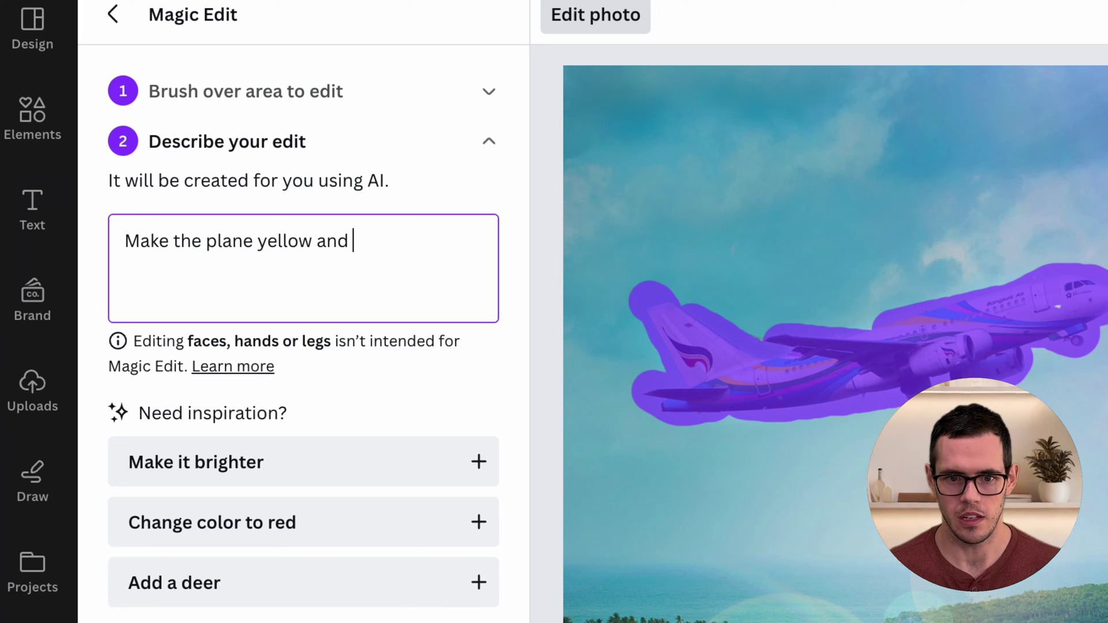
type("blac")
type("k")
left_click_drag(203, 242, 97, 245)
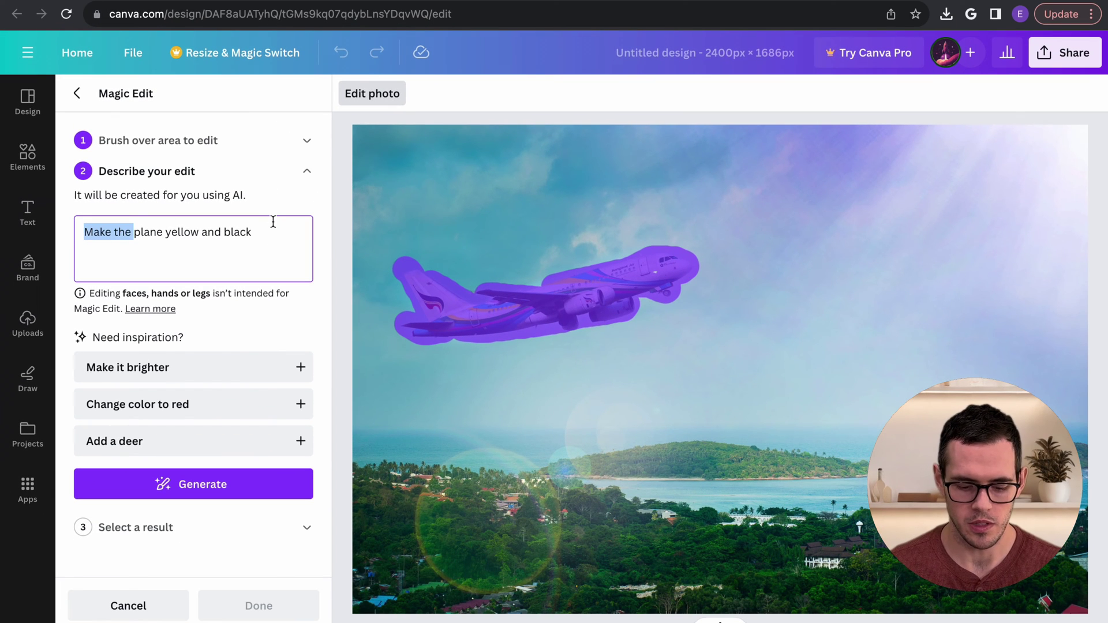
type("Change the color o")
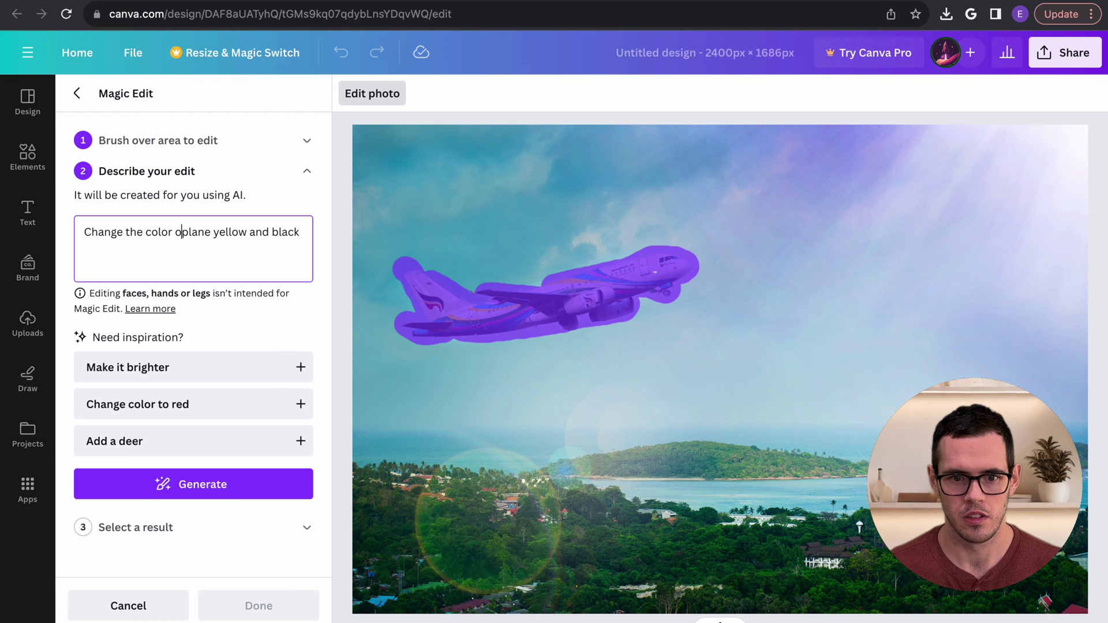
type("f the")
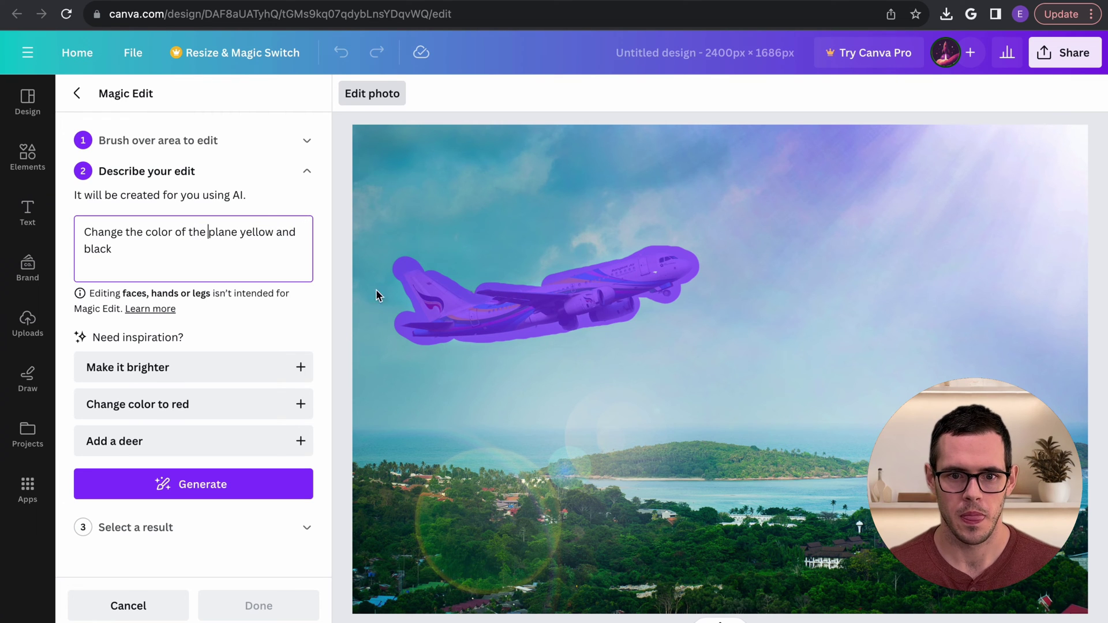
left_click(241, 231)
Complete the prompt, generate yellow-and-black plane versions, and pick the first result.
type("to")
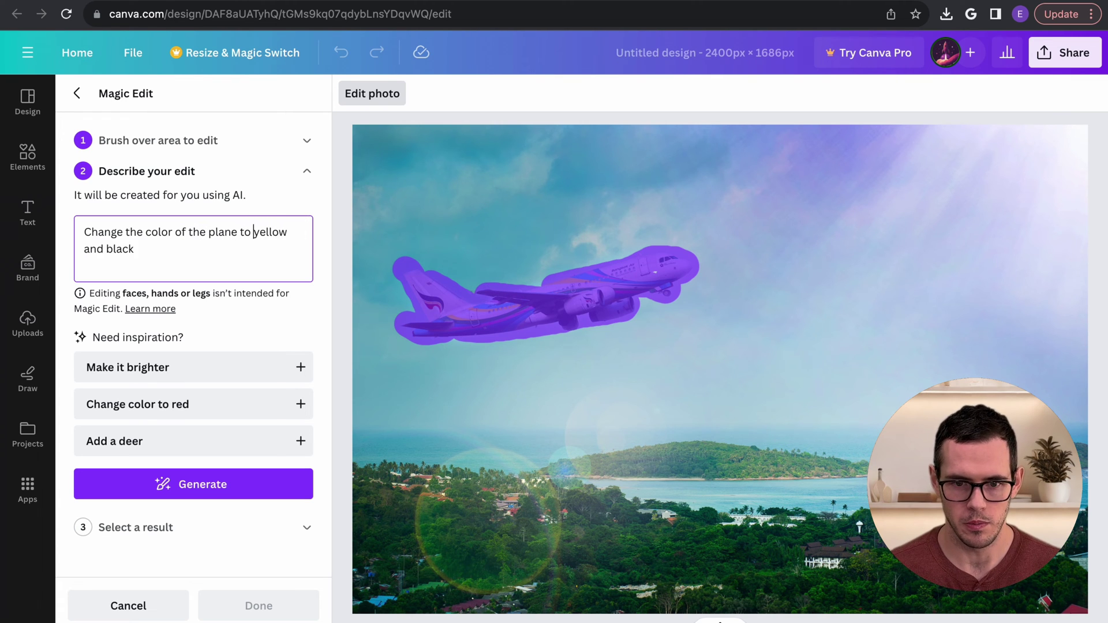
left_click(308, 478)
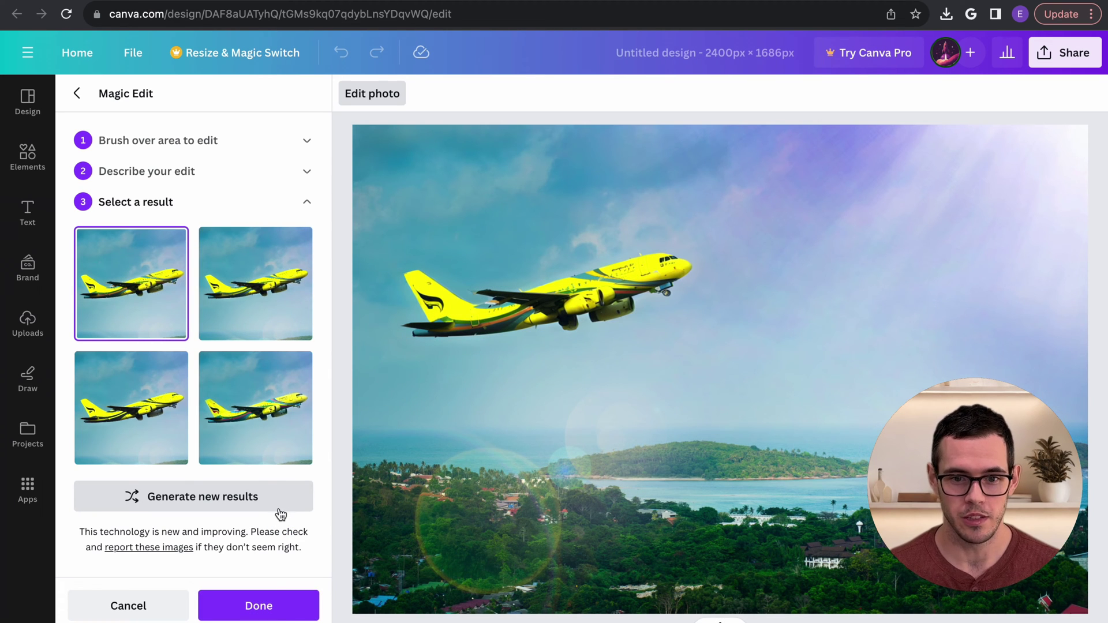
left_click(258, 292)
left_click(124, 296)
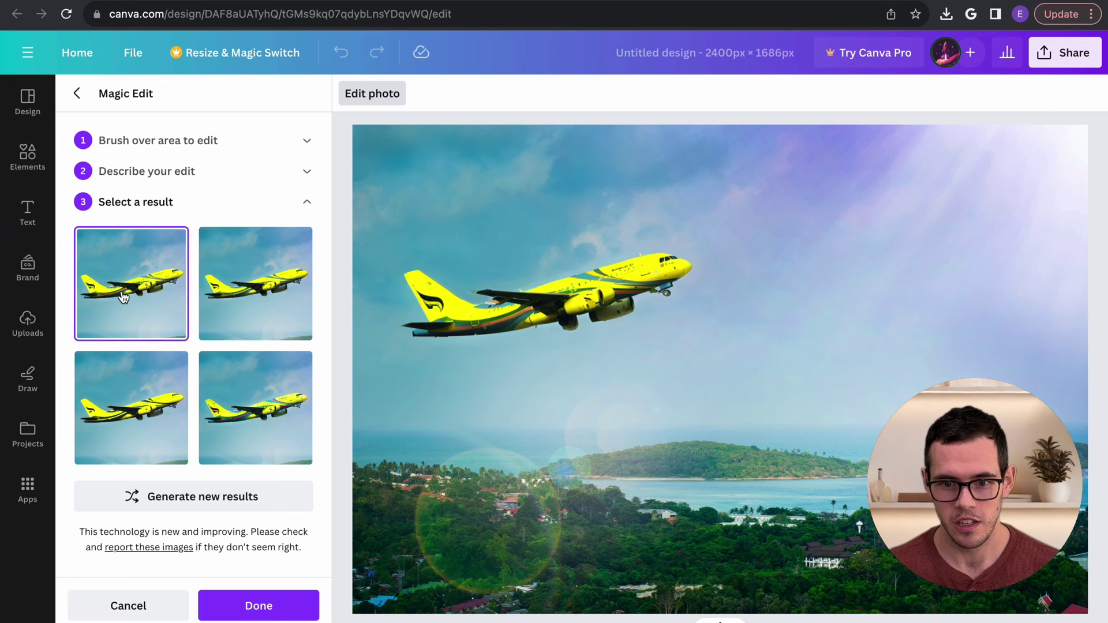
left_click(138, 406)
left_click(249, 408)
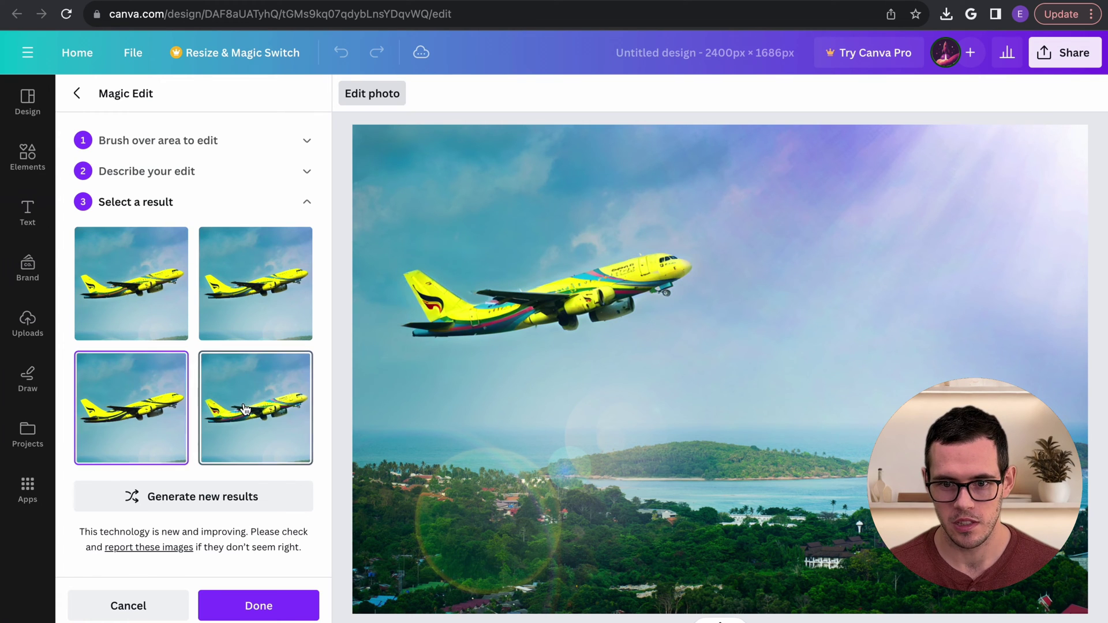
left_click(252, 306)
left_click(147, 385)
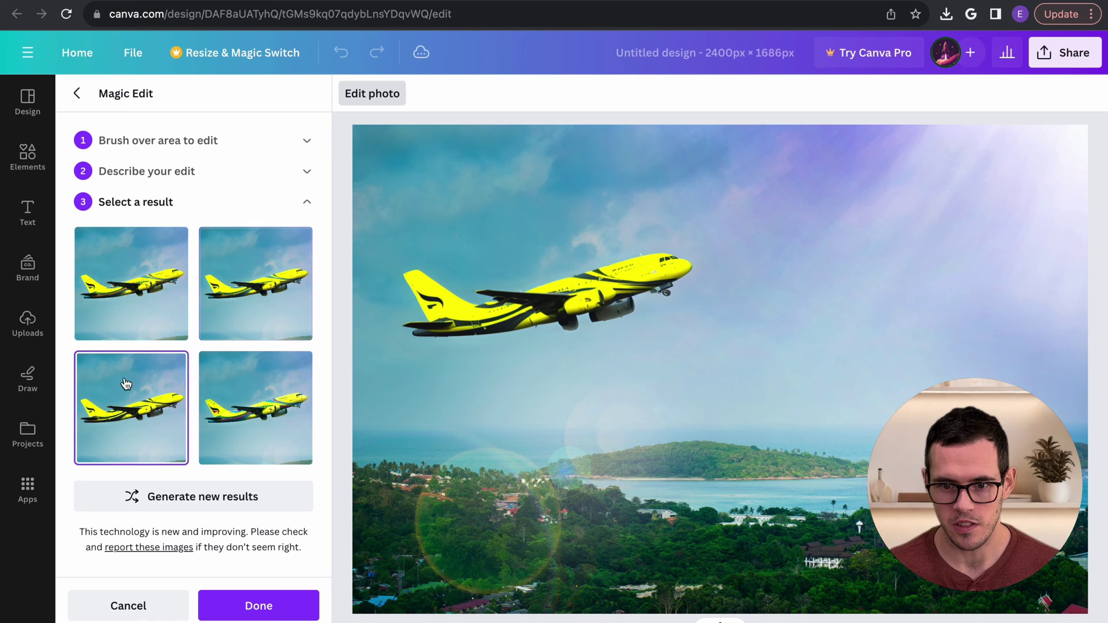
left_click(128, 329)
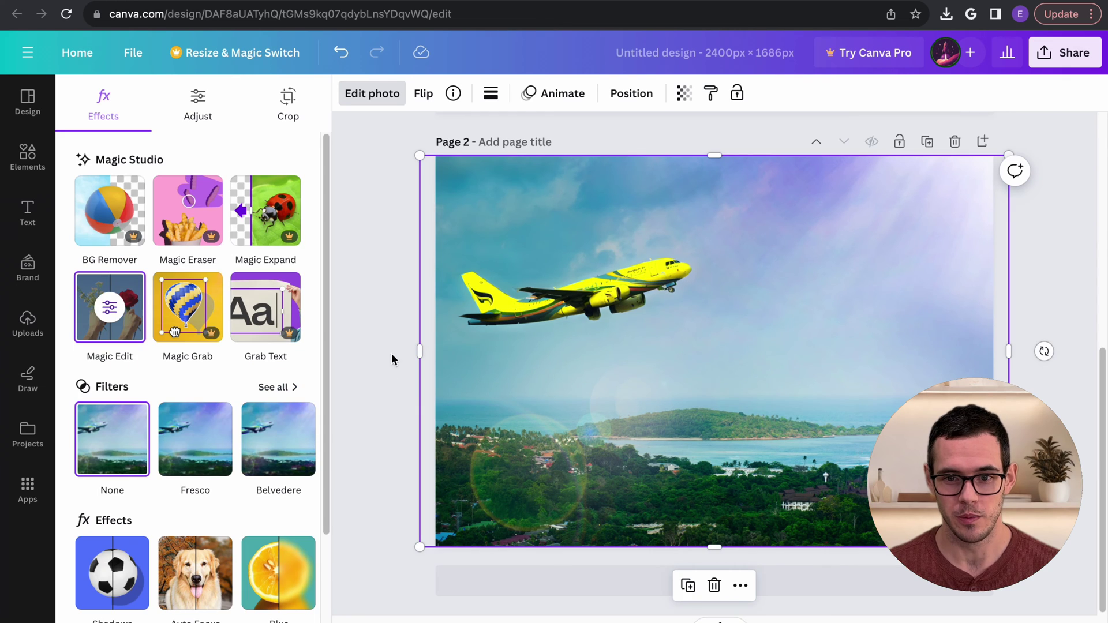
Undo and redo the airplane recolour twice to compare, keep the yellow-and-black version, and deselect.
left_click(343, 54)
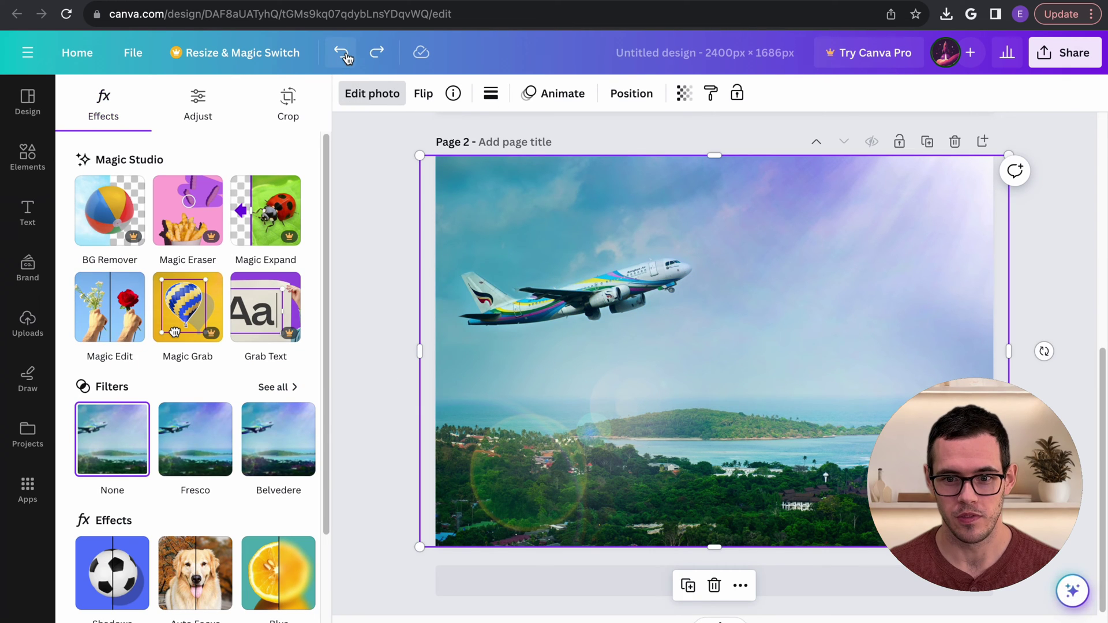
left_click(377, 52)
left_click(338, 56)
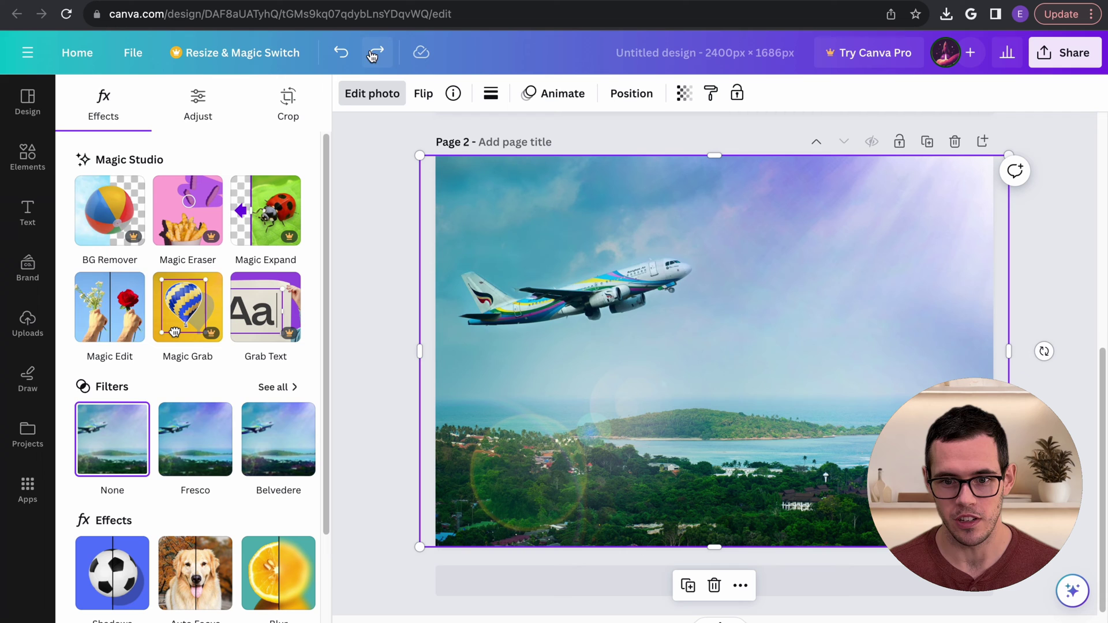
left_click(376, 52)
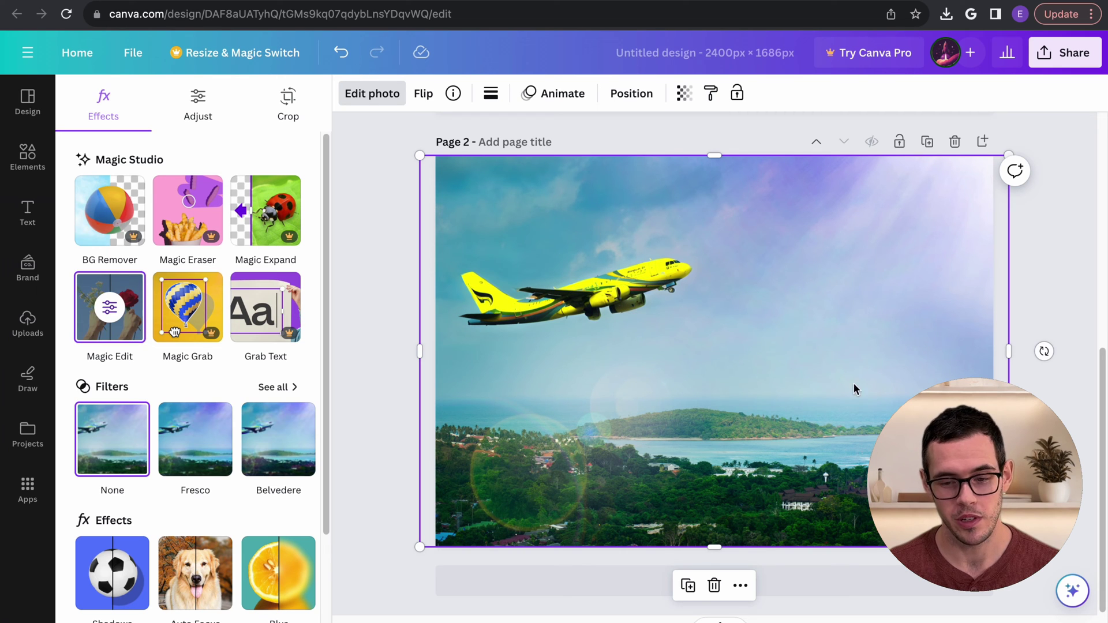
left_click(1056, 242)
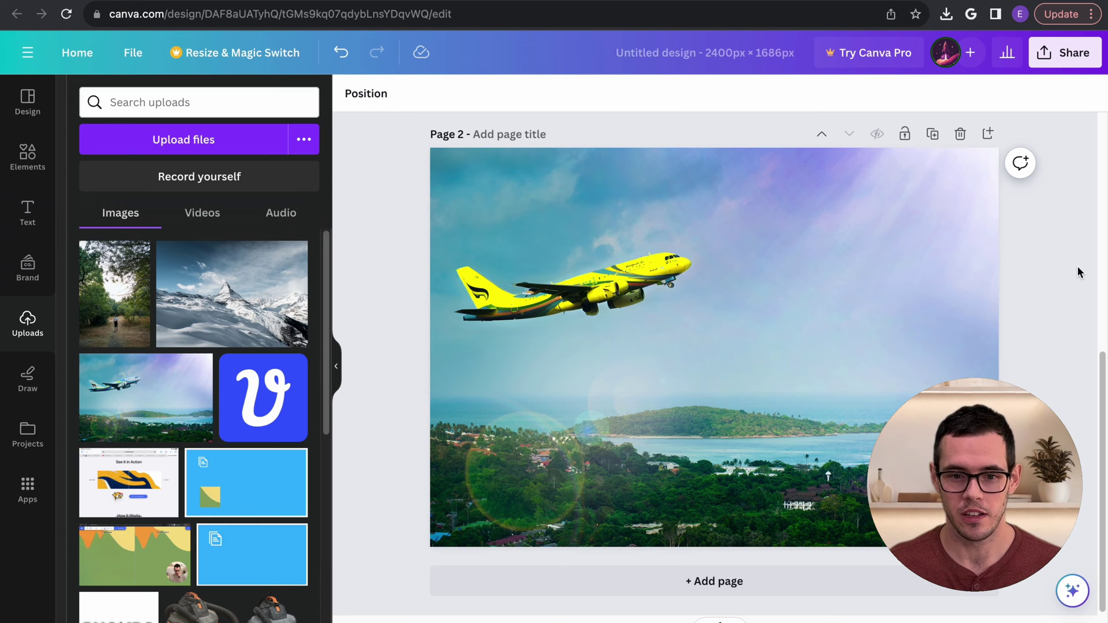
Add Page 3, place the uploaded forest-path photo on it, and open its editing options.
left_click(827, 580)
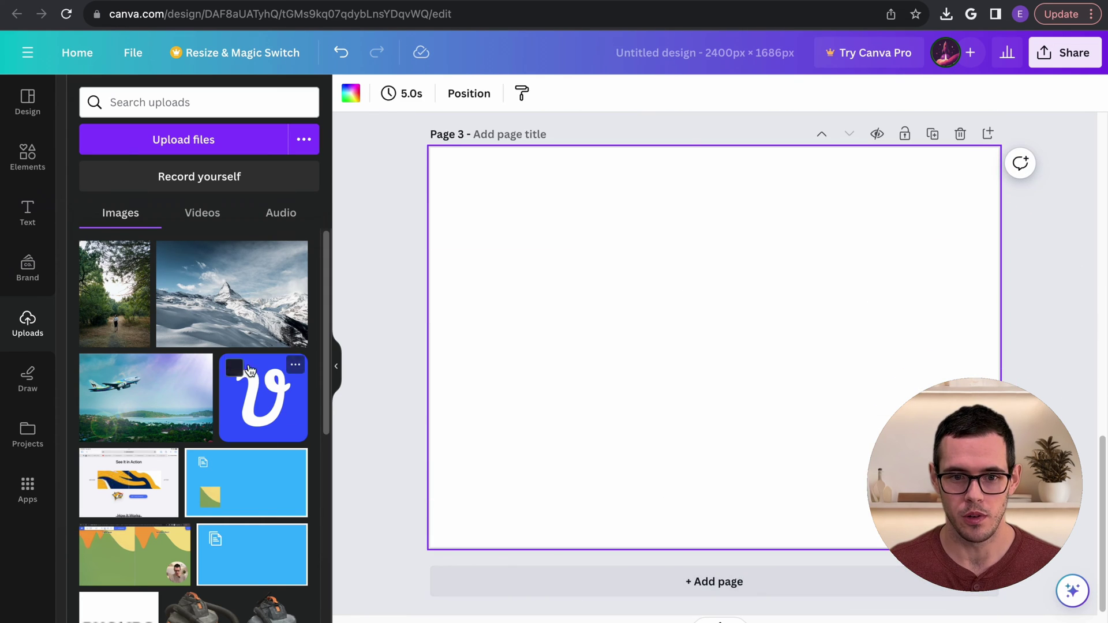
left_click_drag(114, 294, 692, 311)
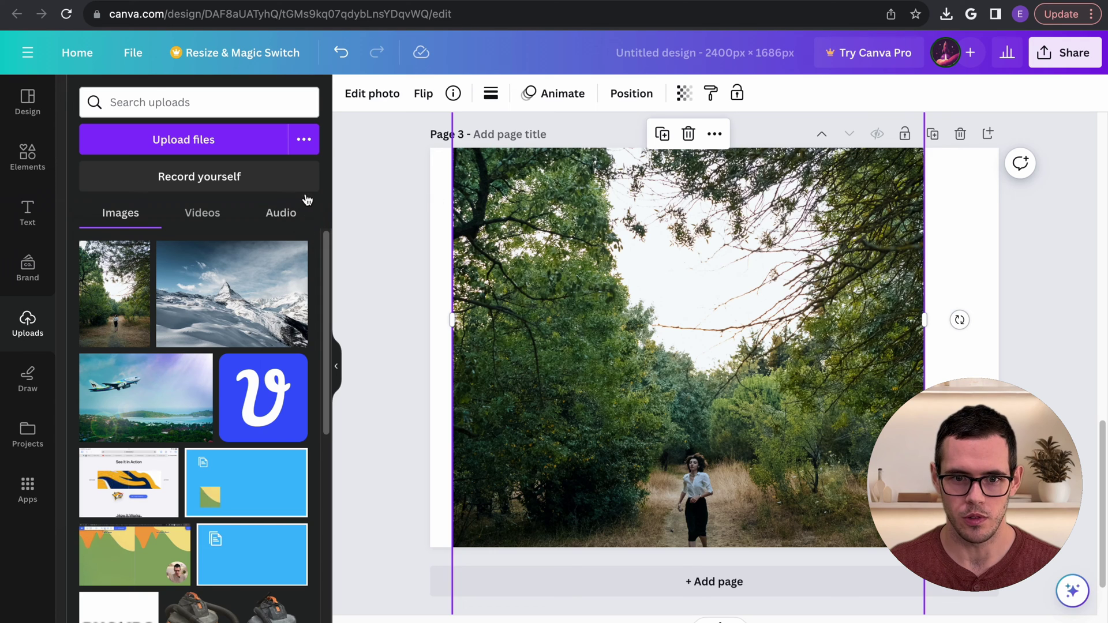
left_click(385, 101)
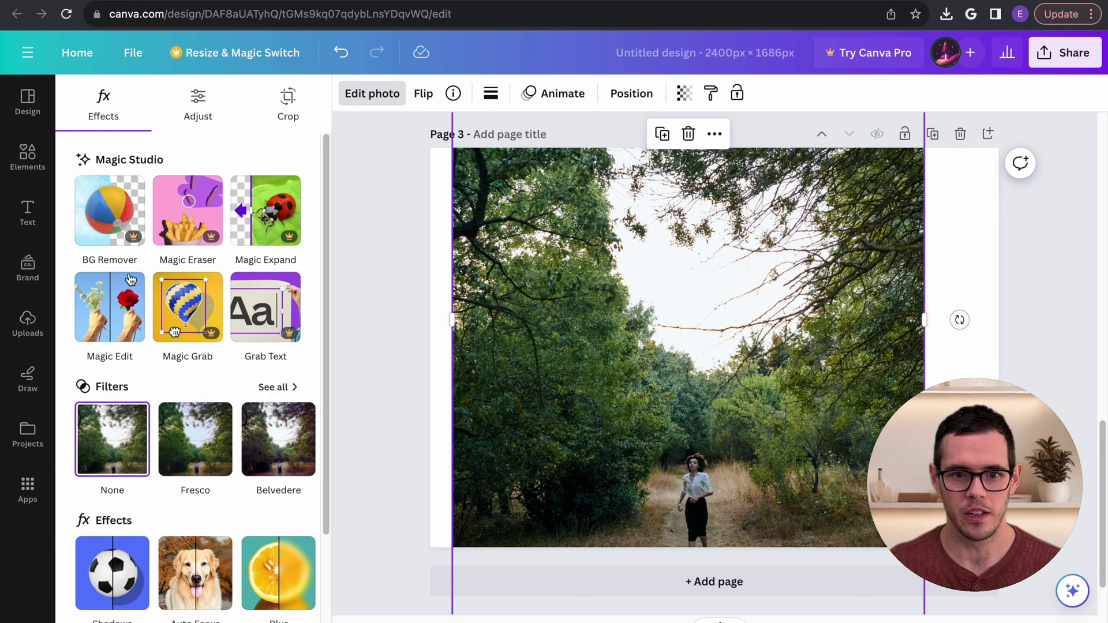
Brush the upper-middle sky at brush size 84 and generate 'add birds to the sky'.
left_click(106, 306)
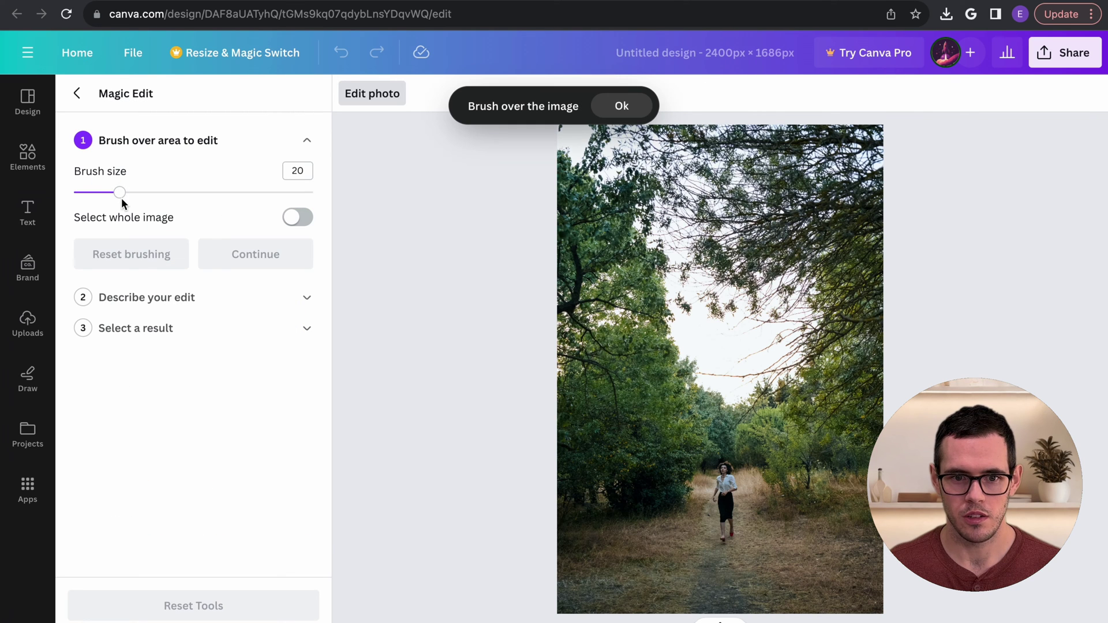
left_click_drag(121, 196, 274, 196)
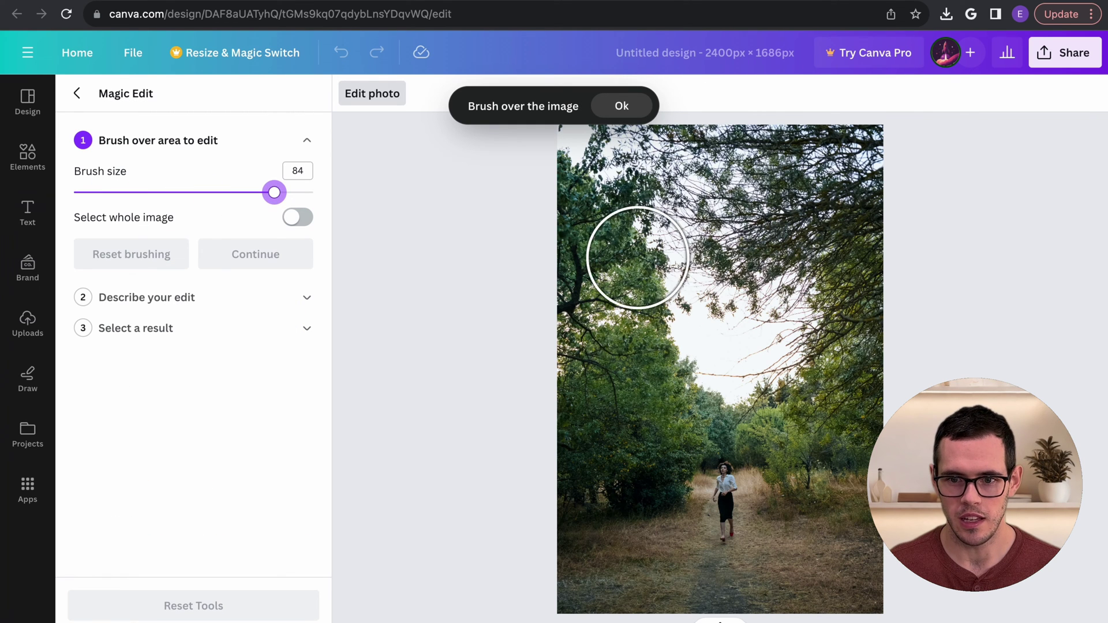
mouse_move(664, 265)
left_mouse_down()
mouse_move(685, 337)
mouse_move(713, 362)
mouse_move(774, 365)
mouse_move(783, 280)
mouse_move(672, 239)
mouse_move(744, 279)
left_mouse_up()
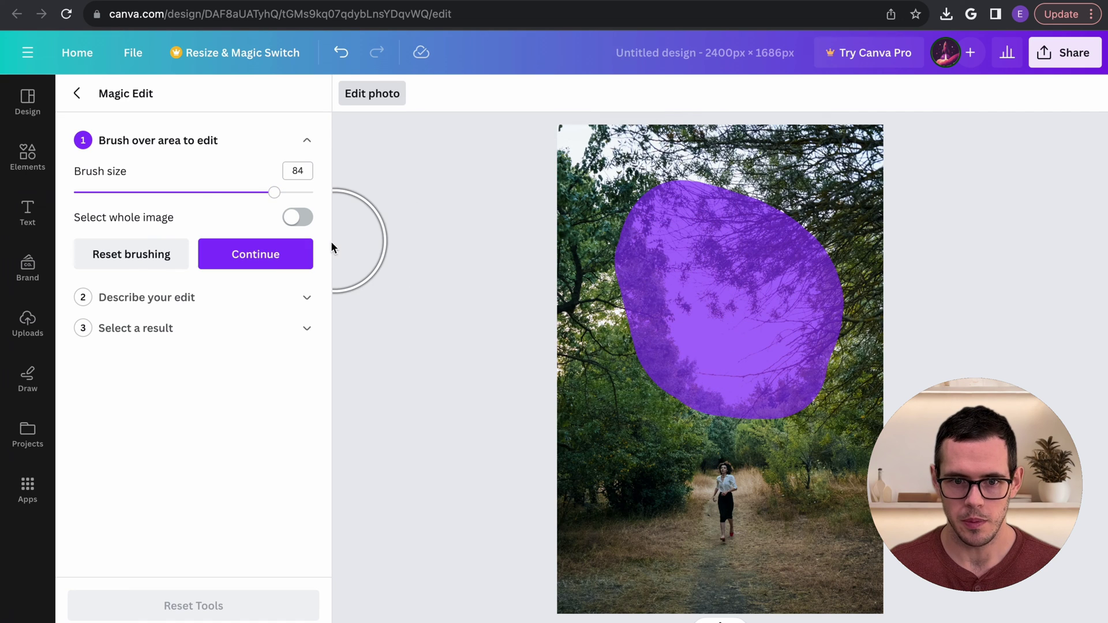
left_click(279, 260)
type("add ")
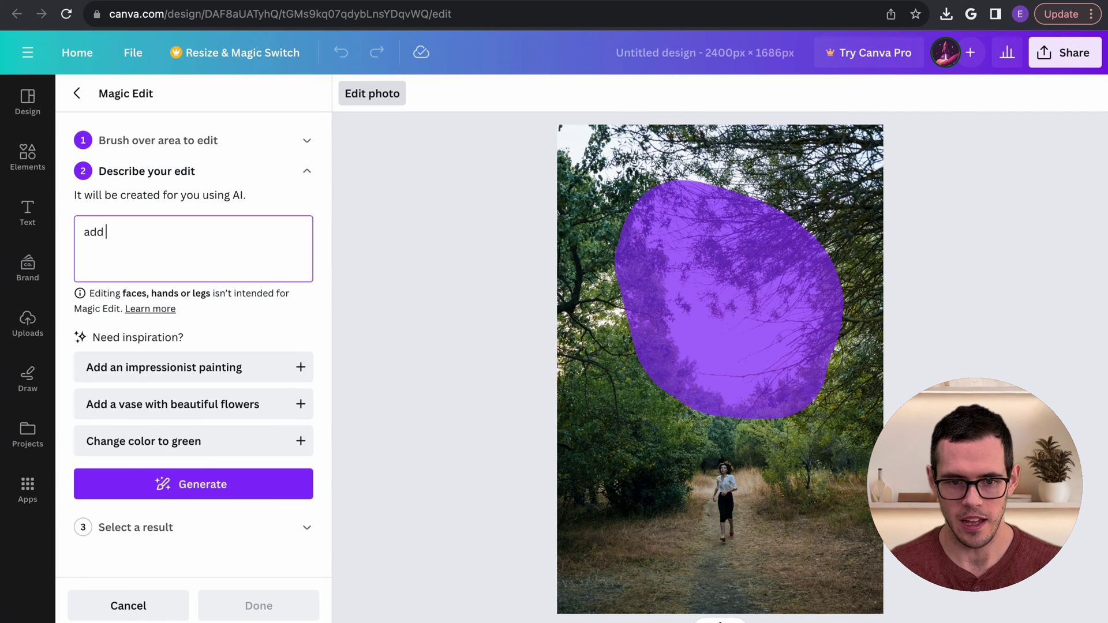
type("birds to the s")
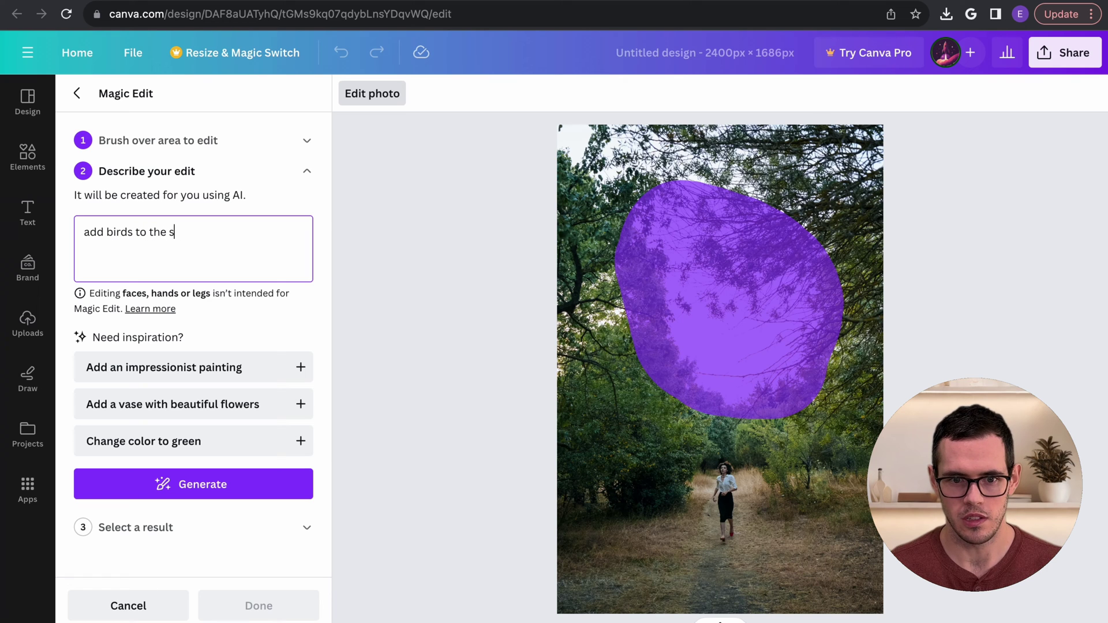
type("ky")
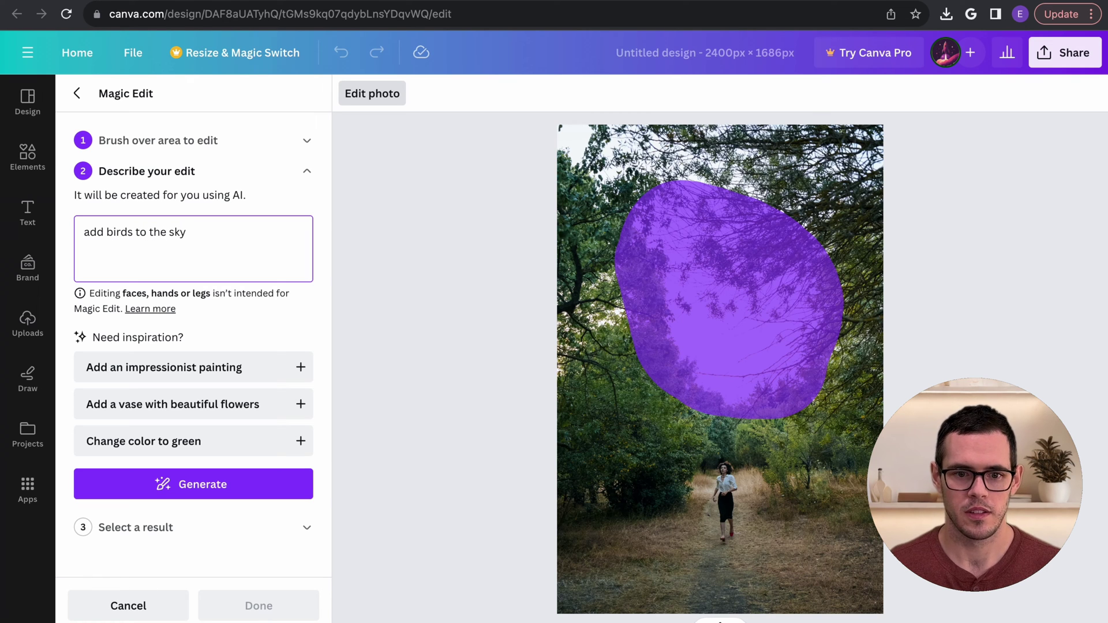
left_click(210, 482)
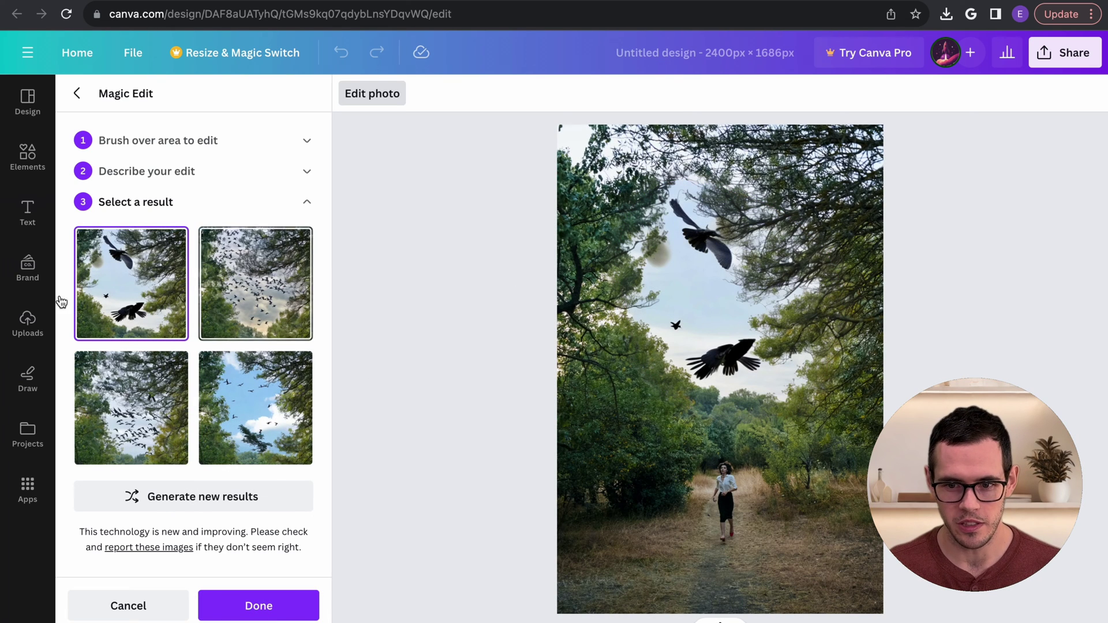
Inspect the first bird result zoomed in, then preview results two to four, ending on scattered birds.
scroll(754, 365, "down", 2)
scroll(756, 368, "up", 10)
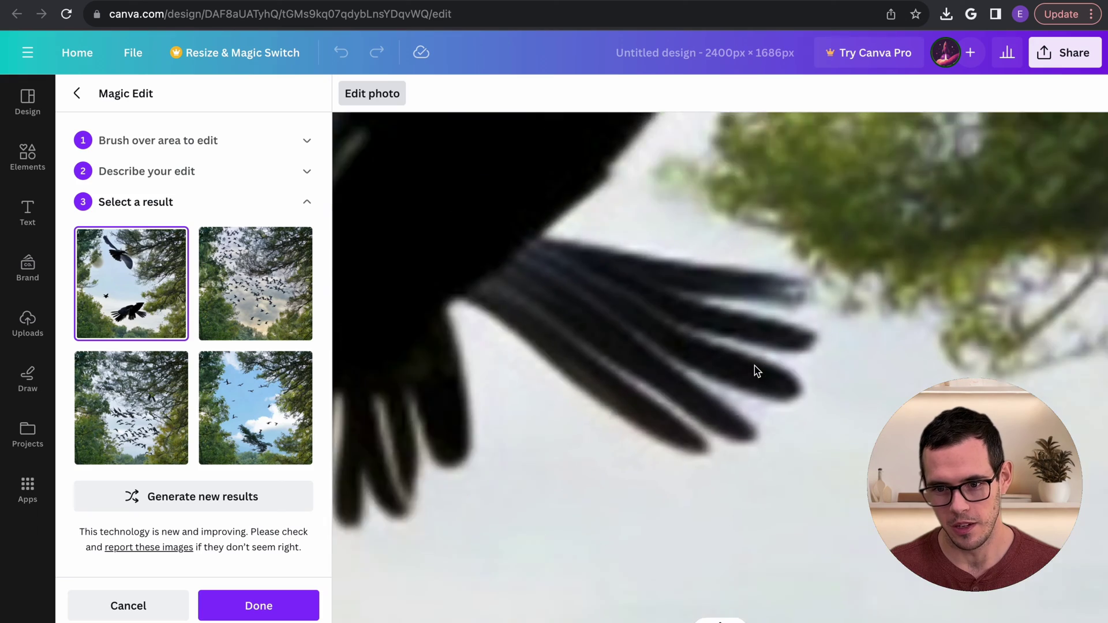
scroll(757, 370, "down", 10)
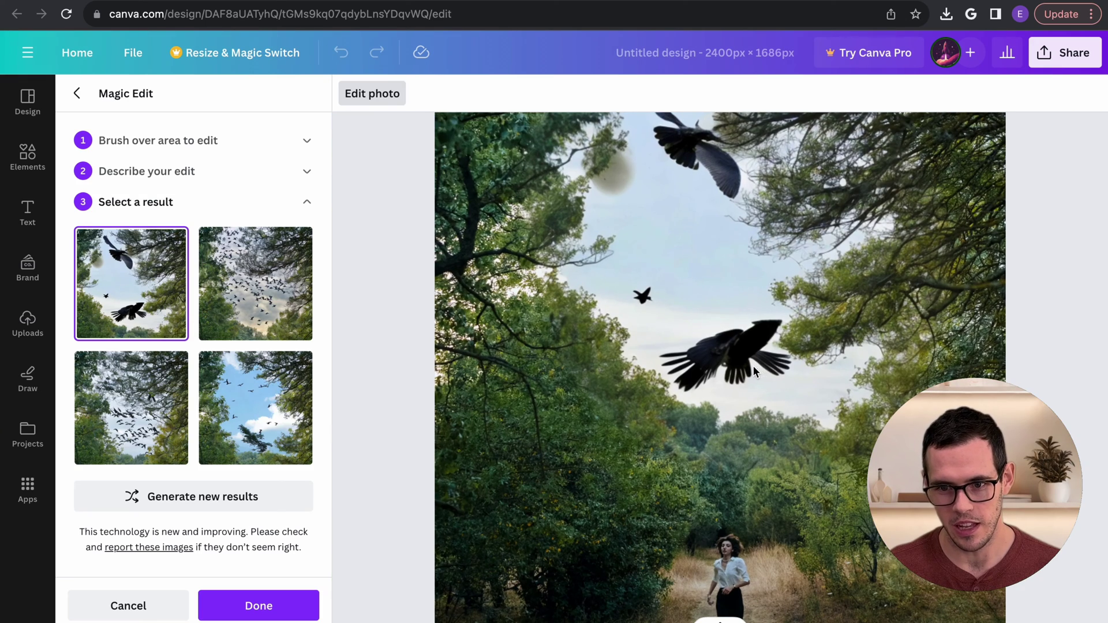
scroll(740, 373, "up", 3)
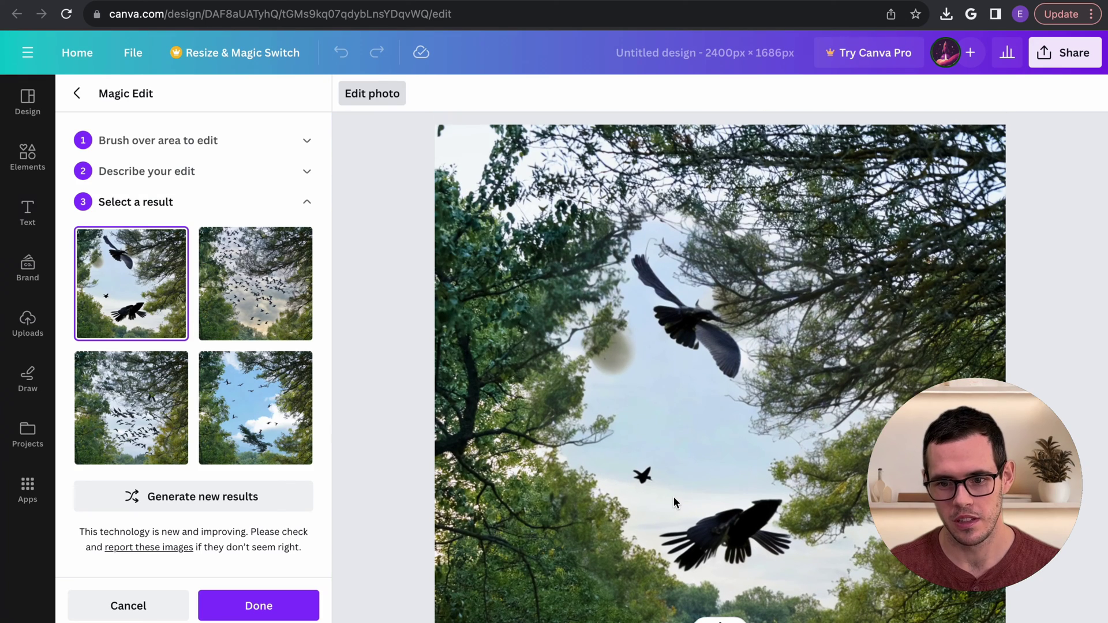
scroll(673, 496, "down", 2)
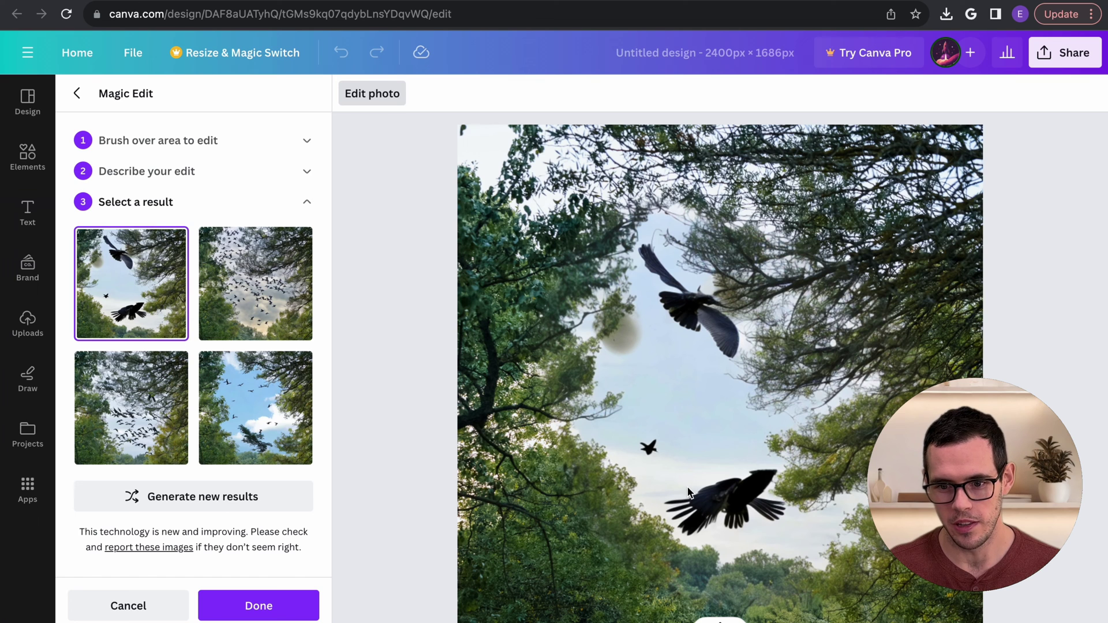
left_click(234, 305)
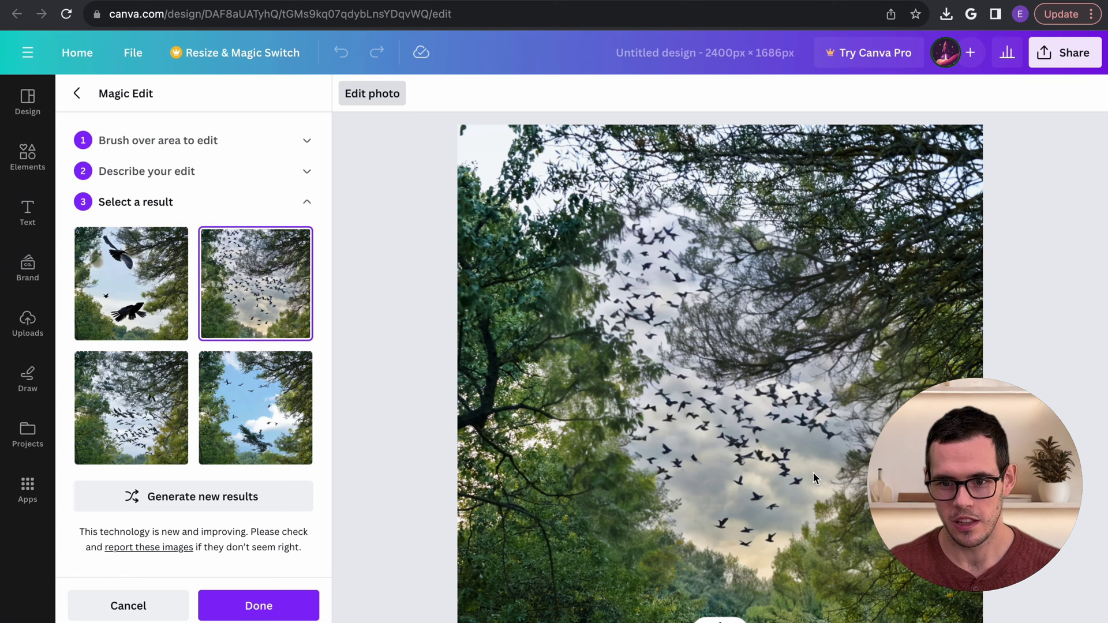
scroll(805, 476, "down", 3)
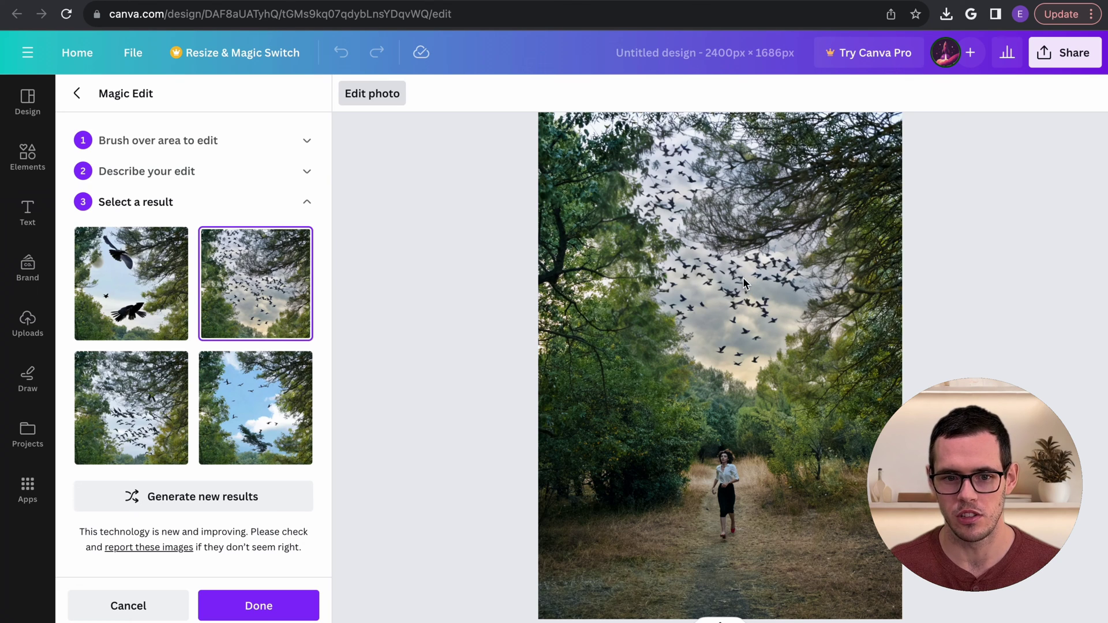
left_click(163, 401)
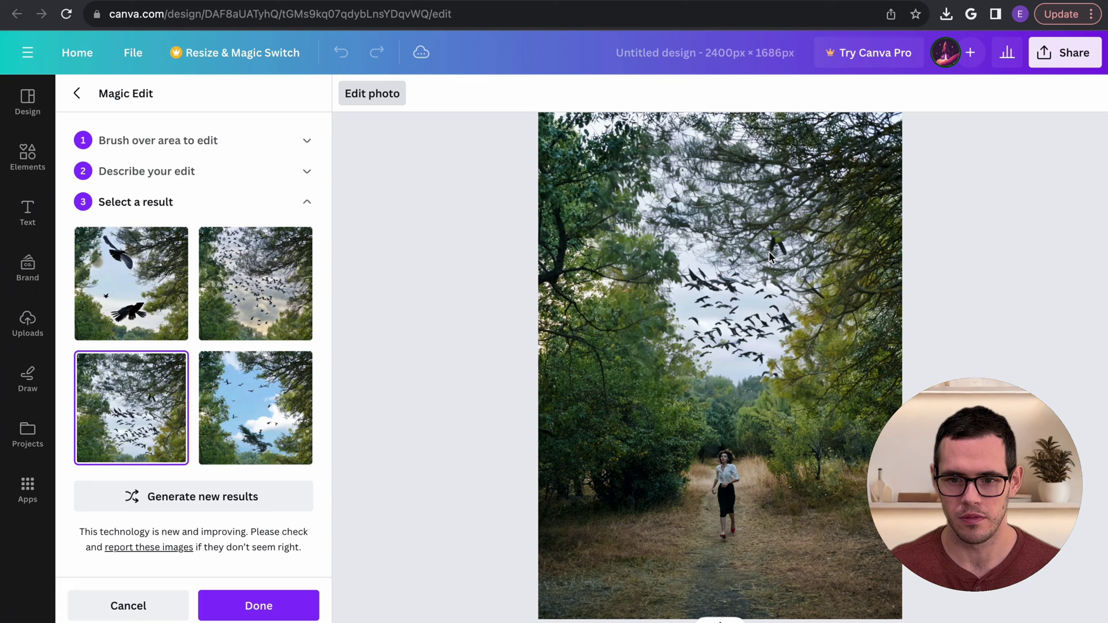
left_click(273, 411)
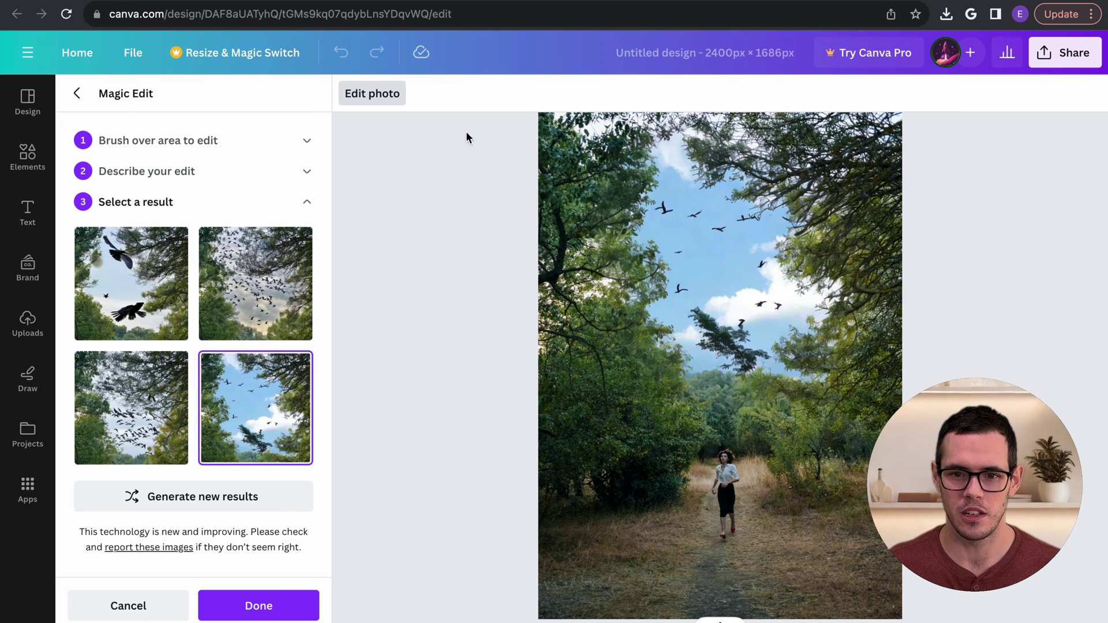
Close Magic Edit with Done and undo the bird edit, restoring the forest photo's original pale sky.
left_click(219, 603)
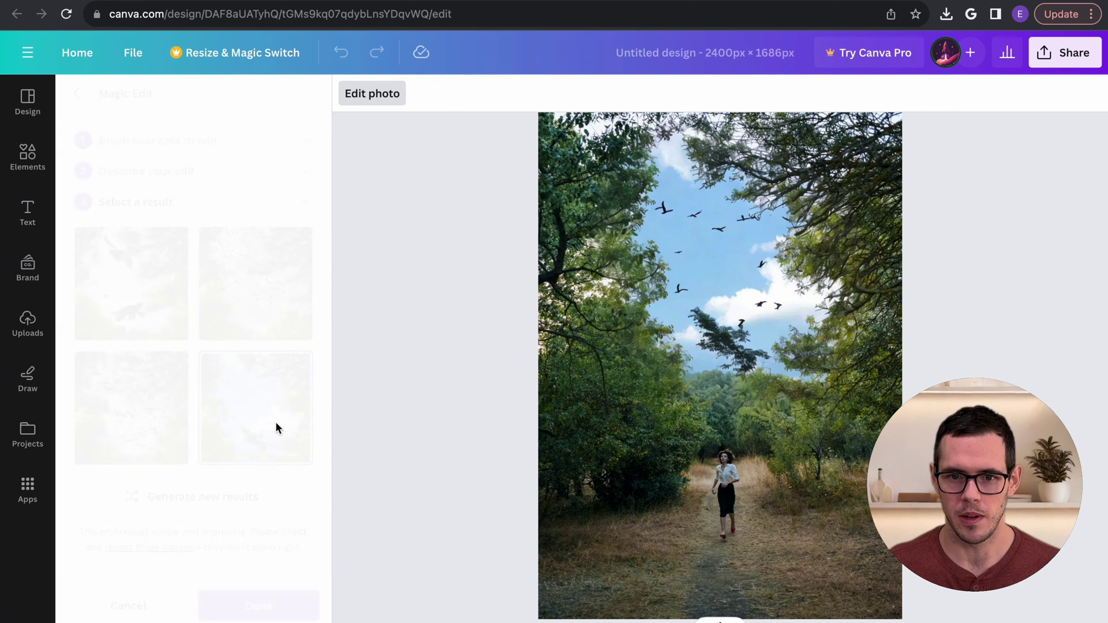
left_click(341, 52)
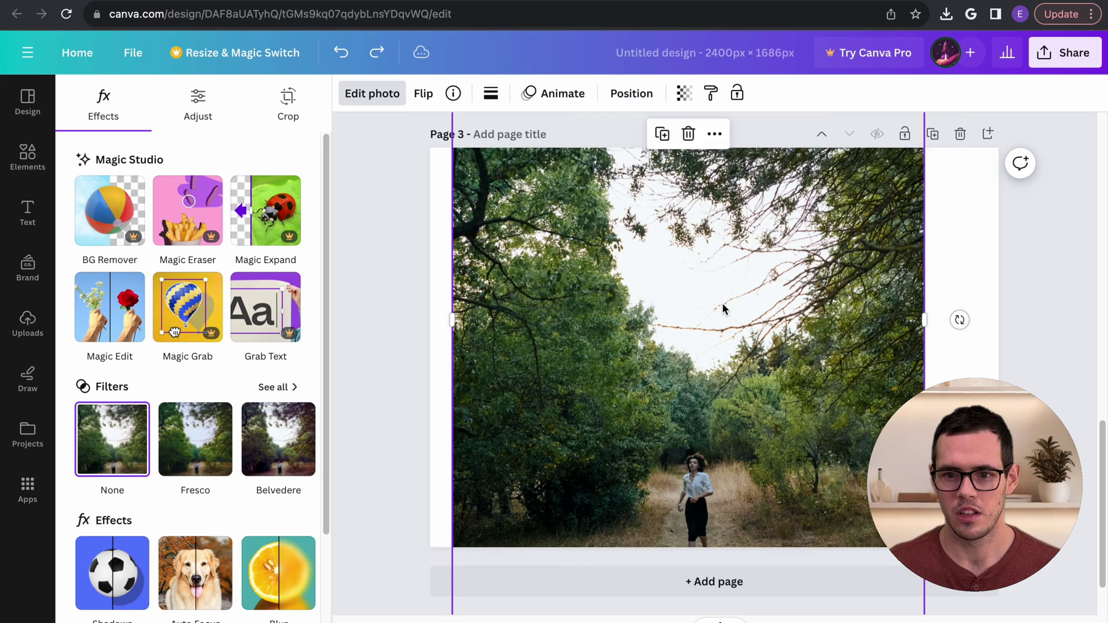
scroll(722, 311, "up", 2)
left_click_drag(713, 437, 731, 447)
scroll(743, 403, "down", 5)
scroll(716, 346, "up", 3)
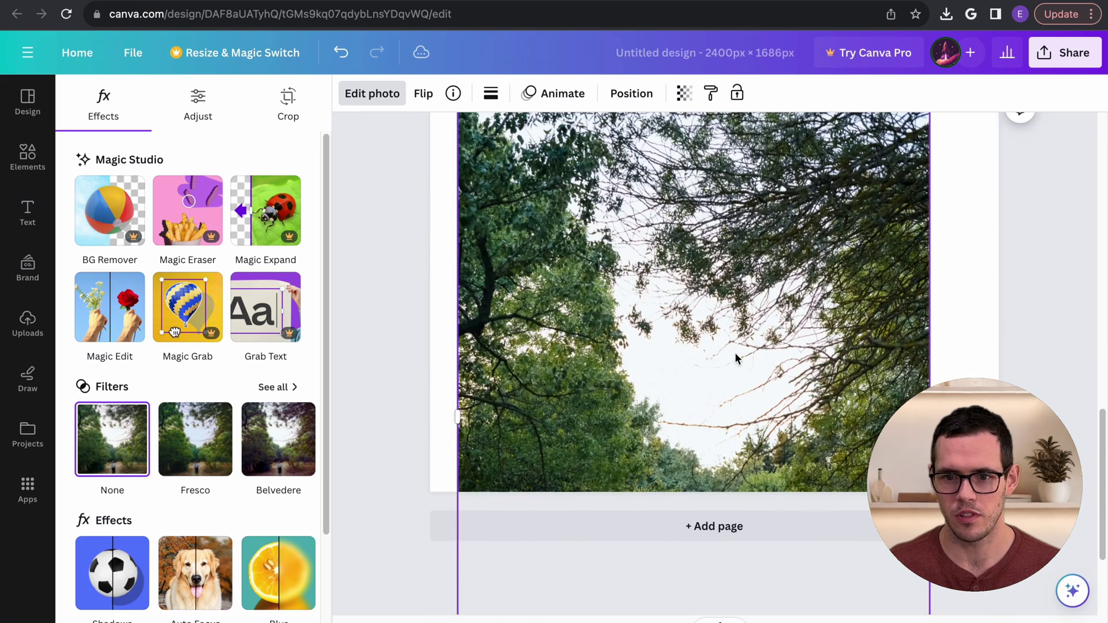
scroll(677, 259, "up", 1)
scroll(677, 259, "up", 2)
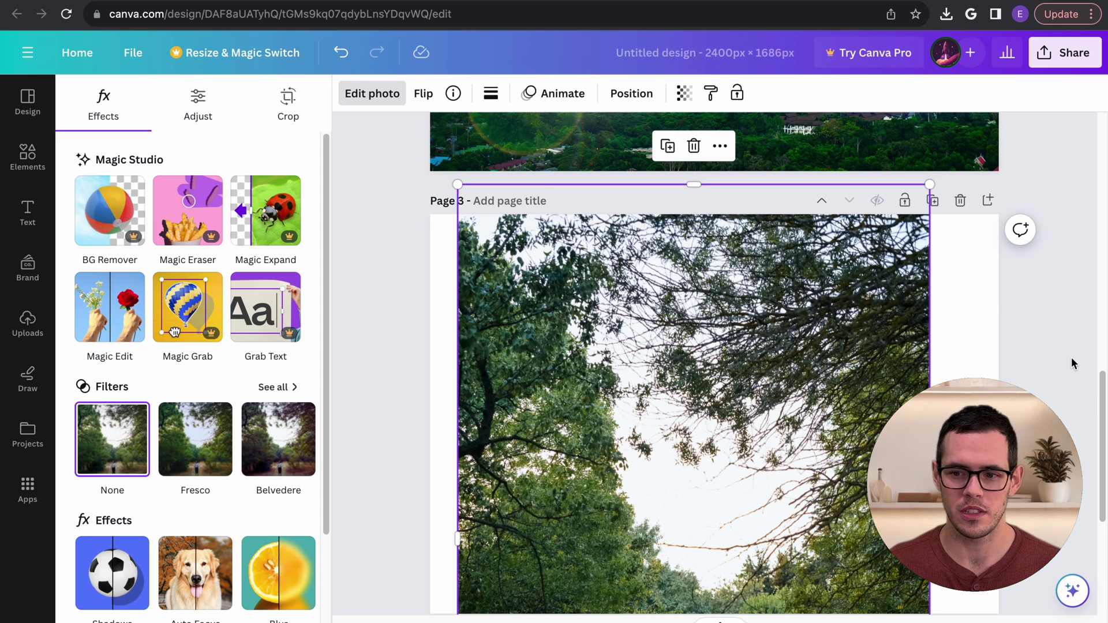
Scroll back up to Pages 1 and 2 showing the skier and the yellow-black airplane.
left_click_drag(1095, 402, 1103, 238)
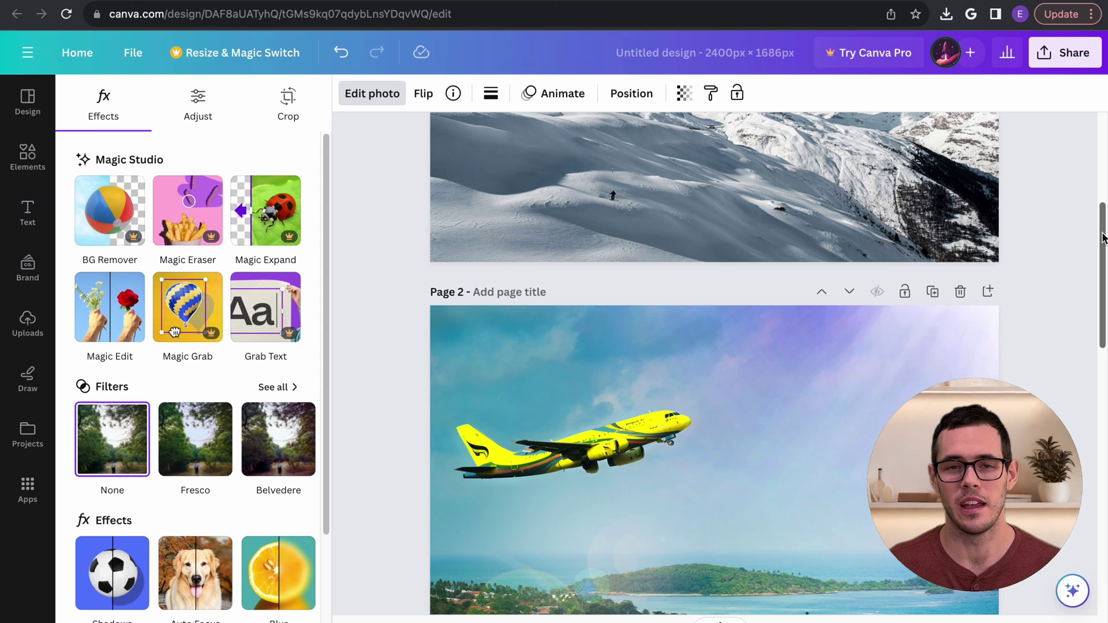